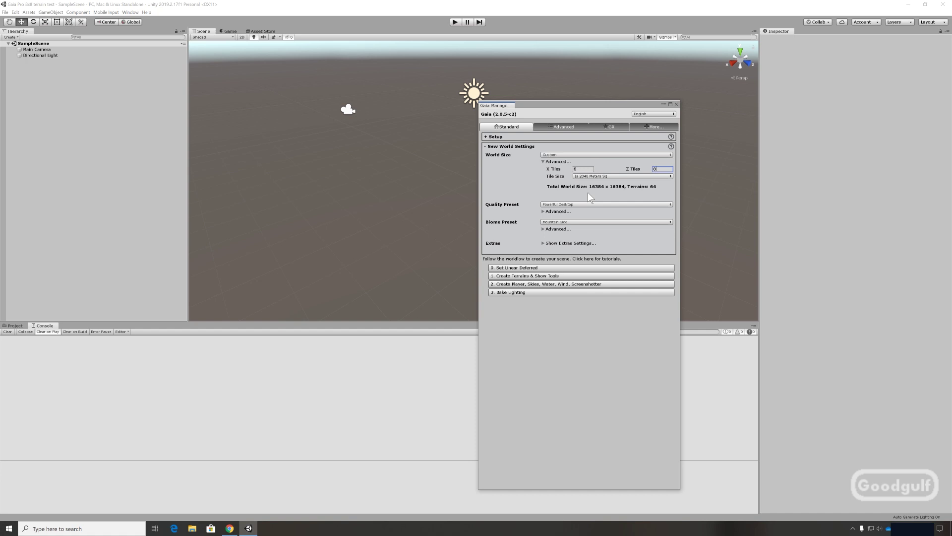
Generate the 8 by 8 grid of 64 Gaia terrains and confirm the creation dialog.
left_click(519, 281)
left_click(506, 281)
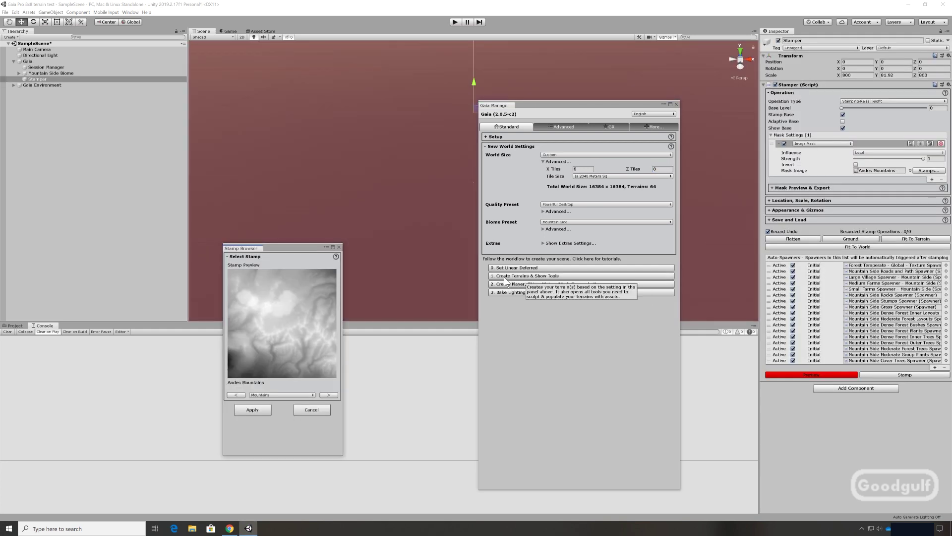
Turn off every auto-spawner in the Stamper before stamping.
left_click(504, 276)
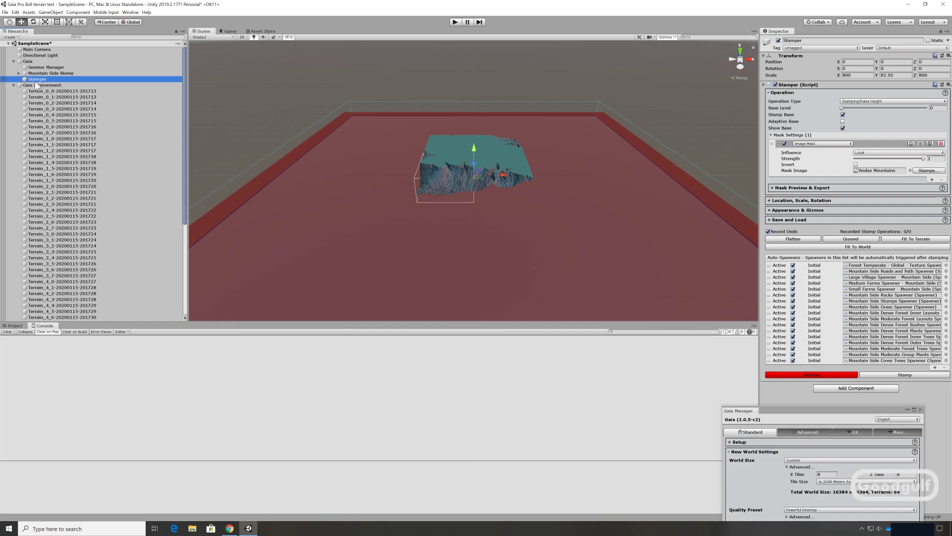
left_click(793, 265)
left_click(793, 271)
left_click(793, 277)
left_click(793, 282)
left_click(793, 288)
left_click(793, 300)
left_click(793, 312)
left_click(793, 324)
left_click(793, 336)
left_click(793, 348)
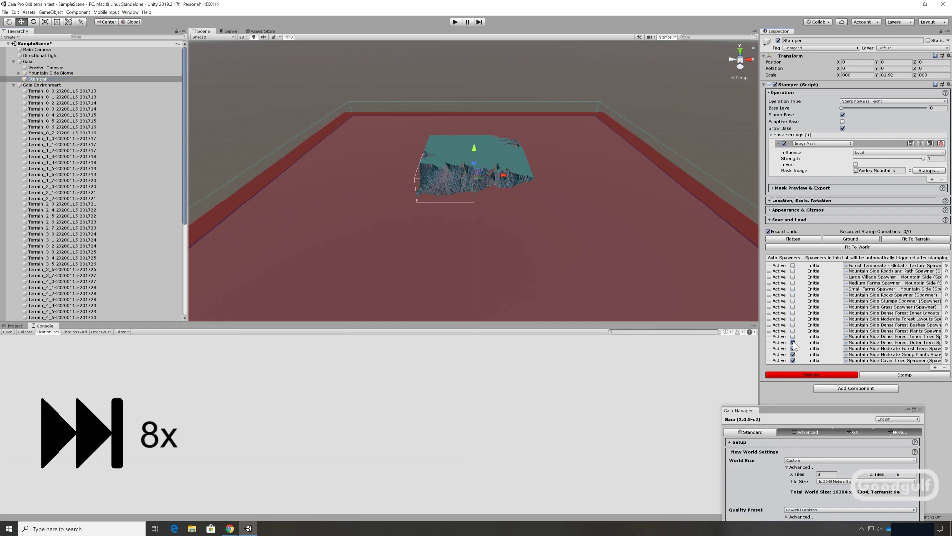
left_click(794, 360)
Stamp two Andes Mountains landmasses, one left of centre and one to its right.
left_click_drag(500, 176, 451, 193)
left_click(905, 375)
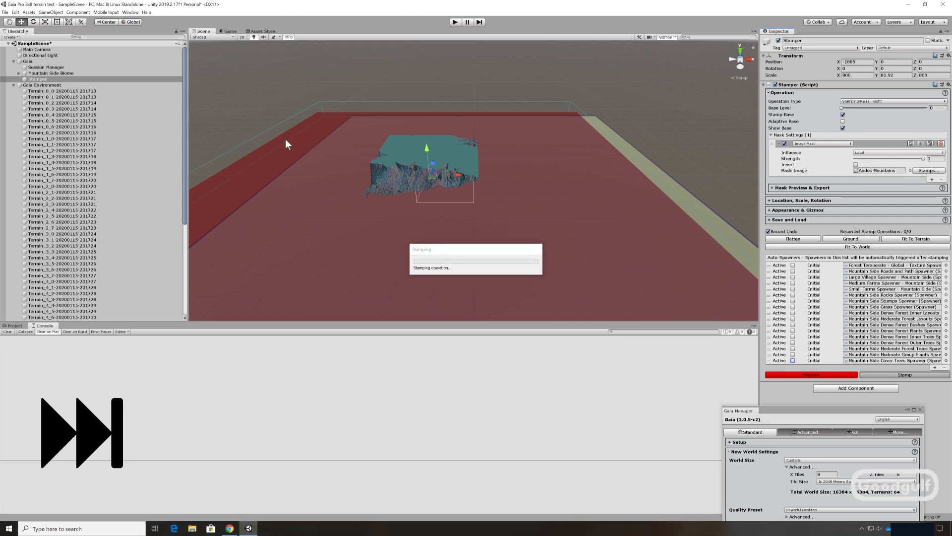
left_click(44, 79)
left_click(14, 85)
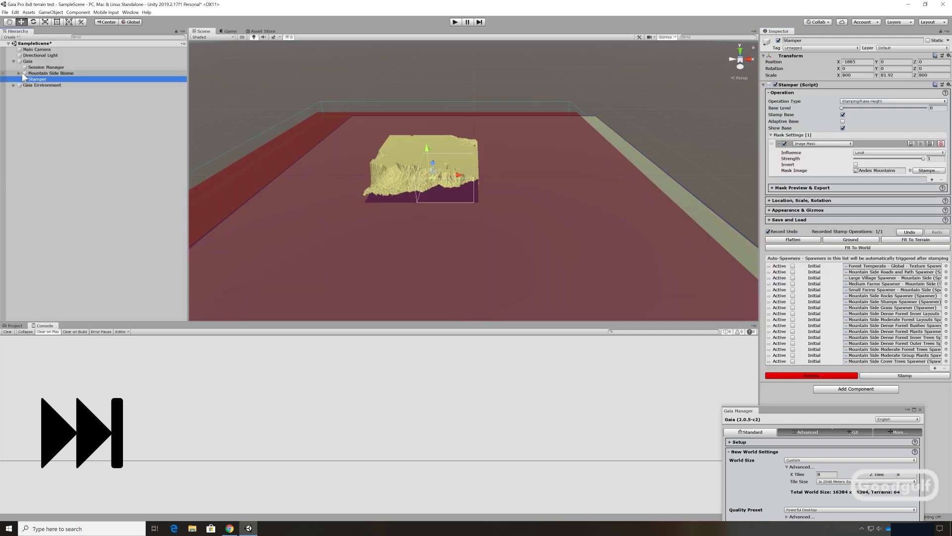
left_click_drag(432, 171, 506, 199)
left_click(883, 377)
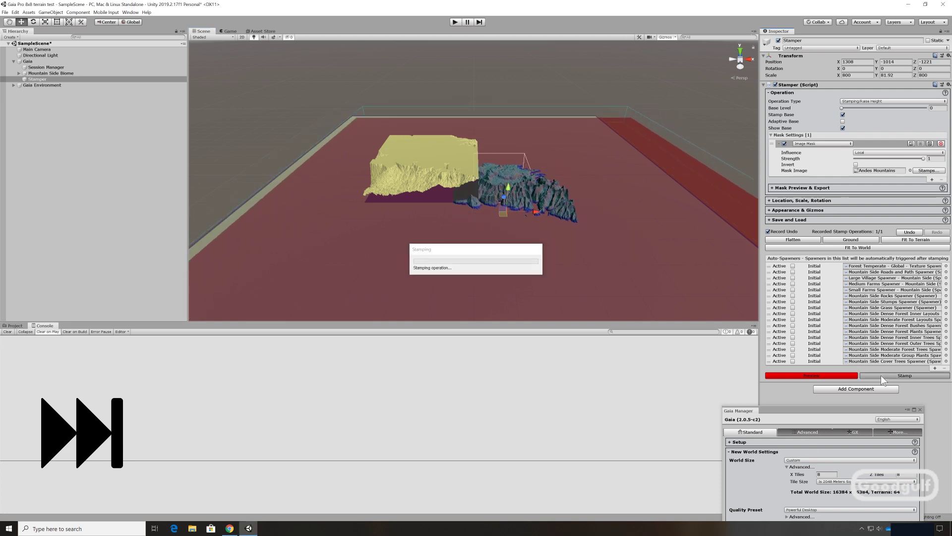
Switch to the Craggen 1 stamp and stamp it toward the front of the terrain.
left_click(924, 171)
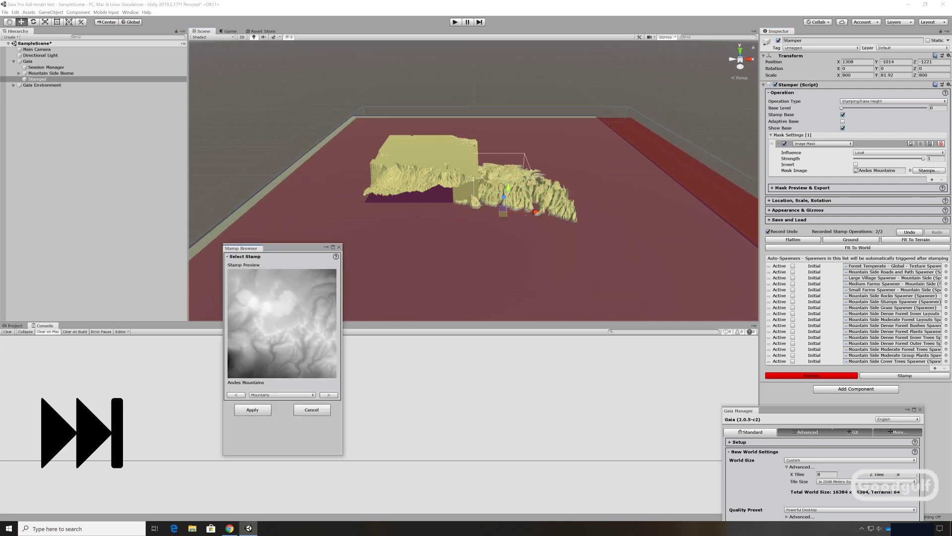
left_click(328, 395)
left_click_drag(503, 205, 450, 251)
left_click(885, 377)
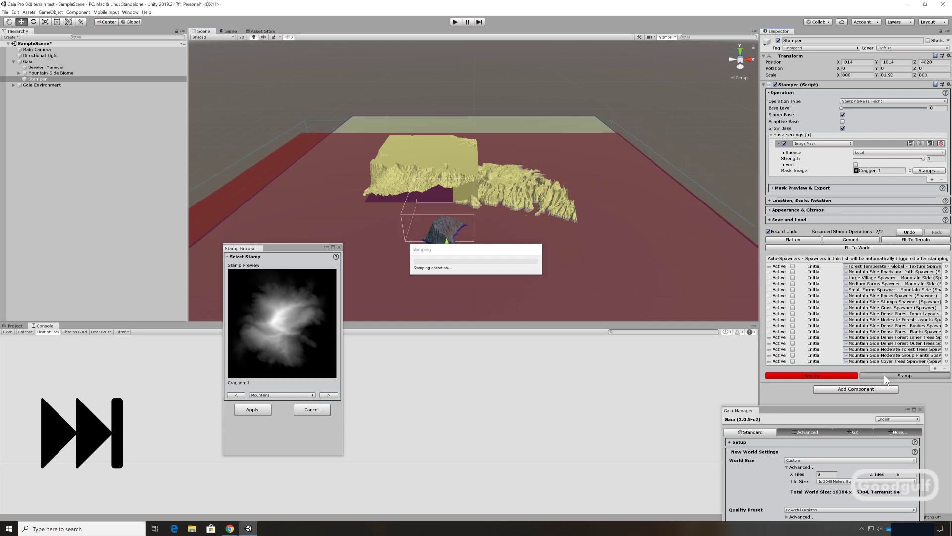
Stamp Andes Mountains again at front right with the auto-spawners re-enabled.
left_click(312, 394)
left_click(300, 427)
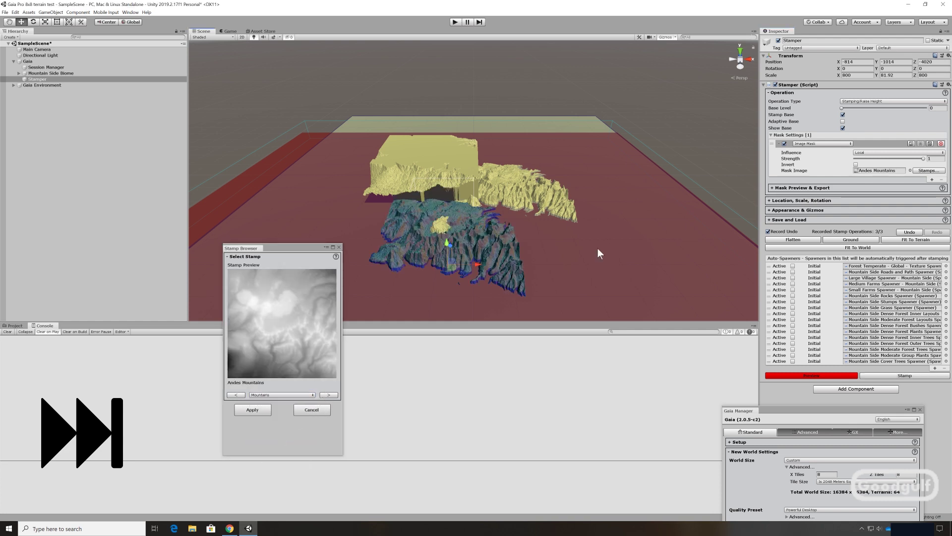
left_click_drag(600, 253, 571, 278)
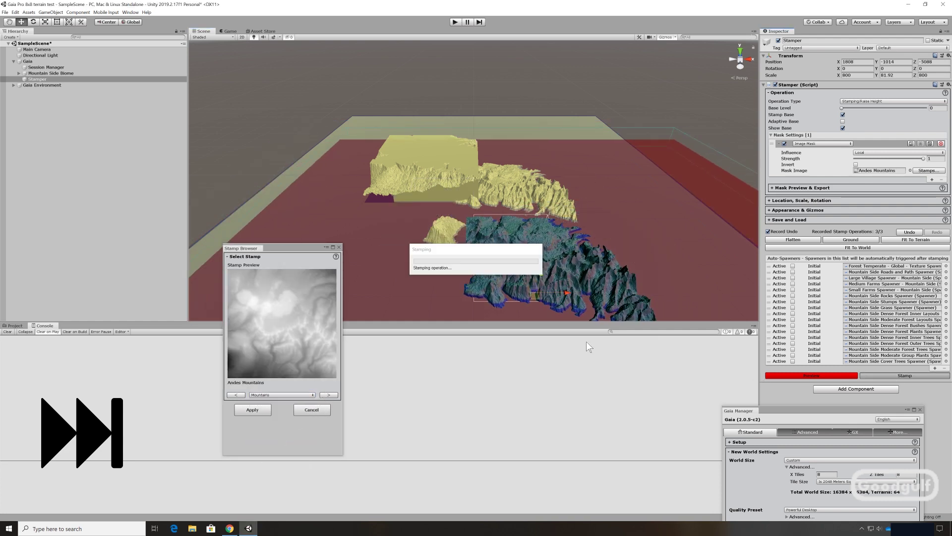
left_click(793, 267)
left_click(905, 375)
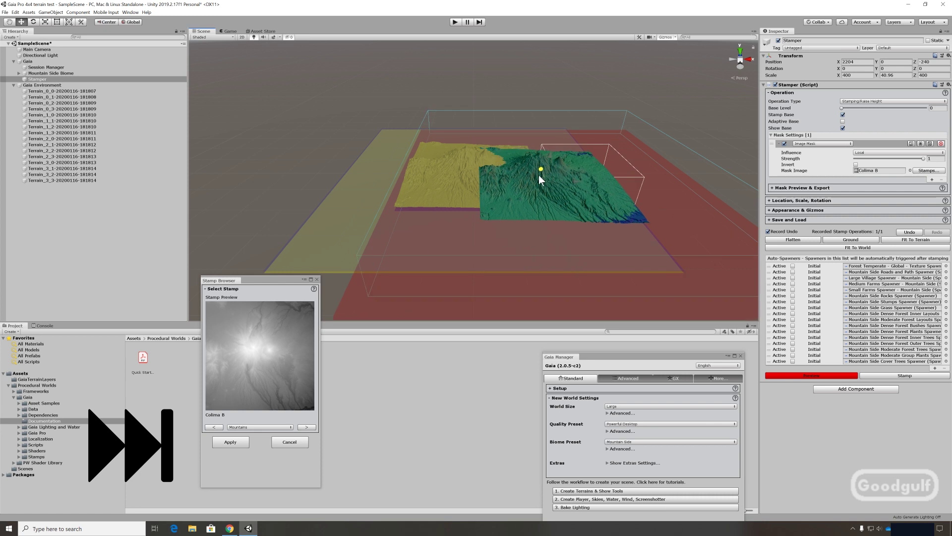
Move the Colima 8 stamper toward the front of the 4x4 terrain.
left_click_drag(540, 180, 541, 191)
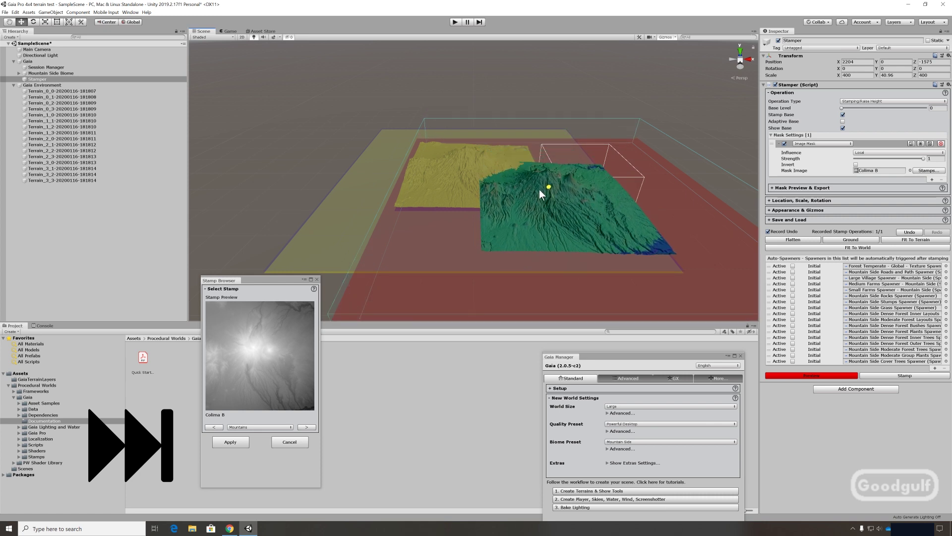
Stamp Colima 8 at the front, then again further to the left.
left_click(889, 377)
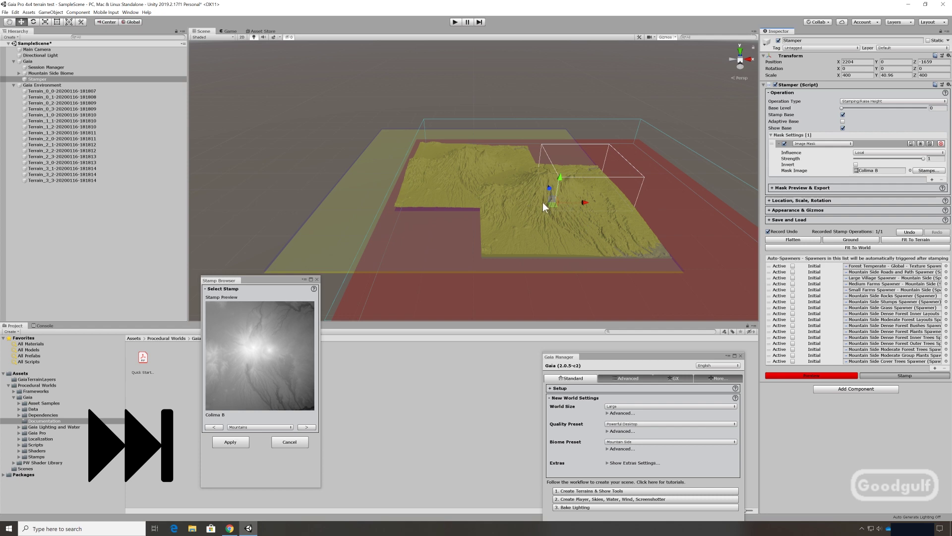
left_click_drag(583, 202, 444, 194)
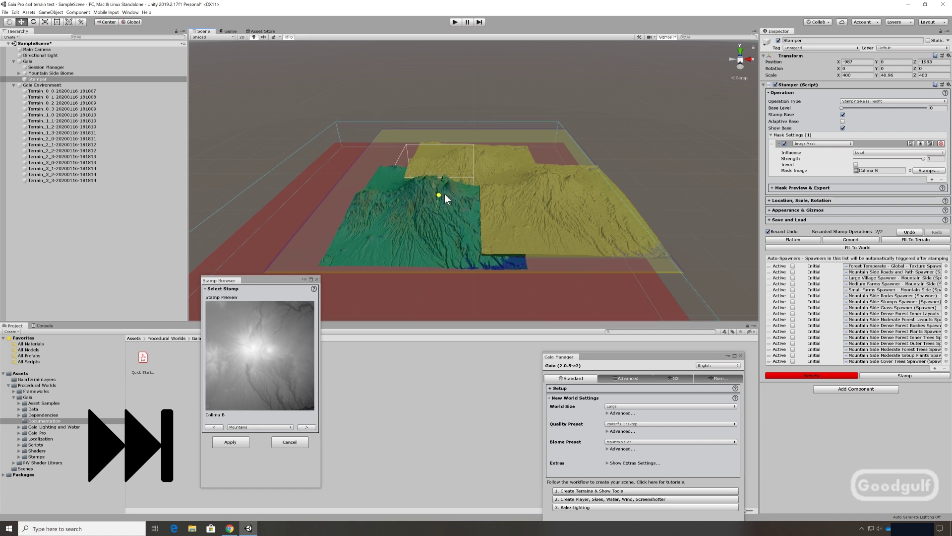
left_click(879, 376)
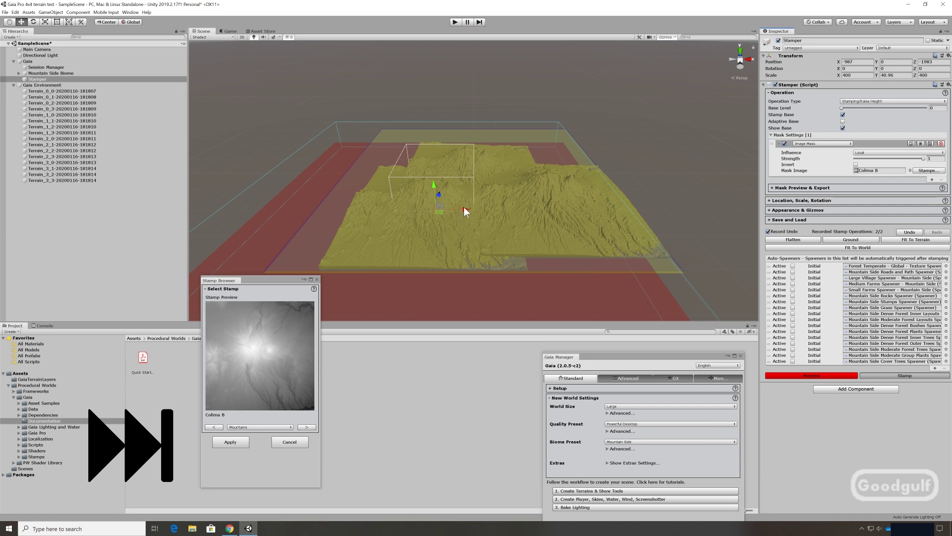
Stamp another Colima 8 slightly further left, shift the stamper back, and enable the Forest Temperate spawner.
left_click_drag(463, 207, 406, 158)
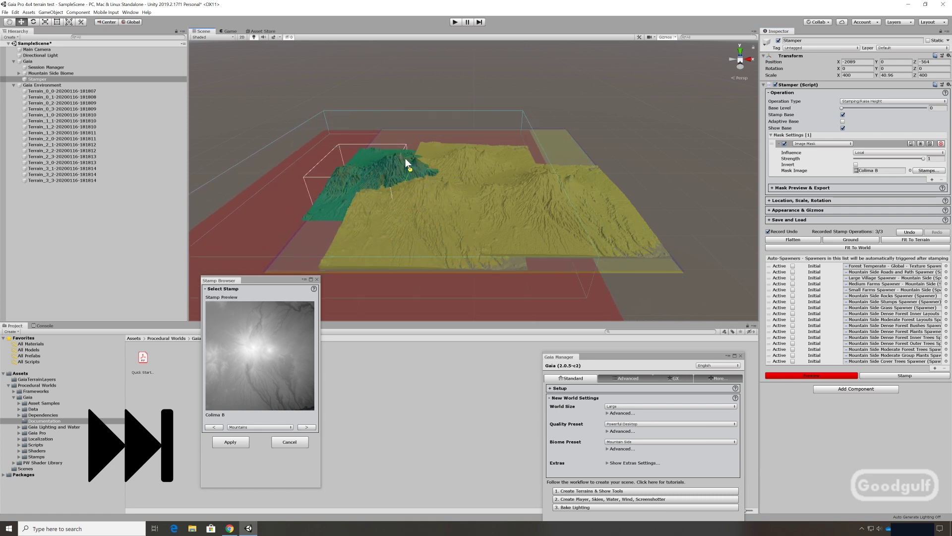
left_click(893, 375)
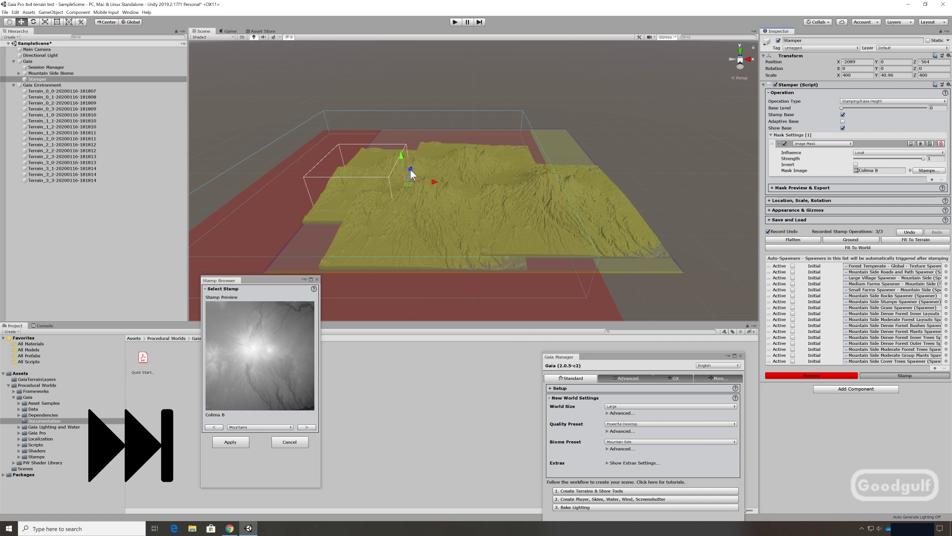
left_click_drag(411, 173, 424, 133)
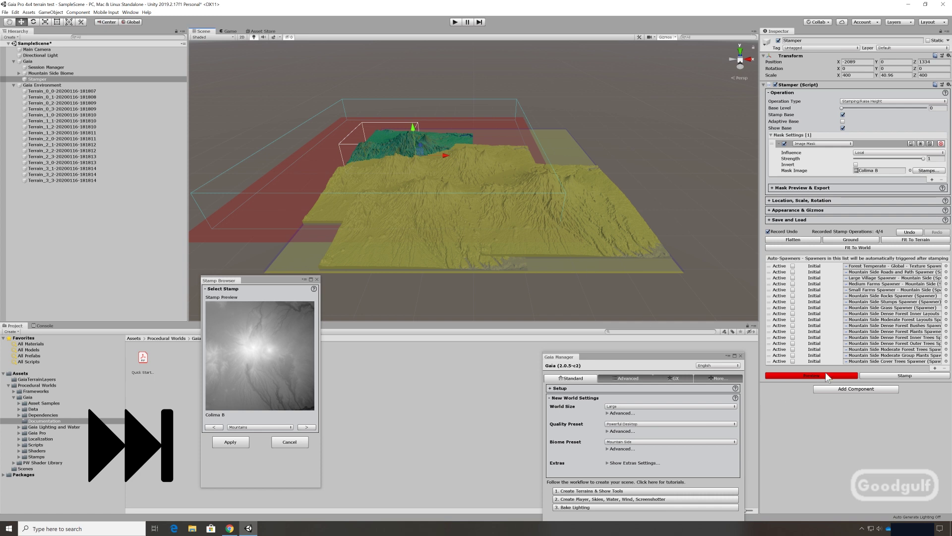
left_click(793, 266)
Activate the roads, large village, farms, rocks, stumps, grass and forest layout spawners.
left_click(793, 272)
left_click(793, 278)
left_click(793, 284)
left_click(793, 290)
left_click(794, 295)
left_click(793, 301)
left_click(793, 308)
left_click(794, 313)
left_click(793, 319)
Activate the dense forest bushes, plants, tree and cover tree spawners, then run all spawners.
left_click(793, 326)
left_click(793, 331)
left_click(793, 337)
left_click(793, 343)
left_click(793, 349)
left_click(793, 355)
left_click(793, 361)
left_click(896, 375)
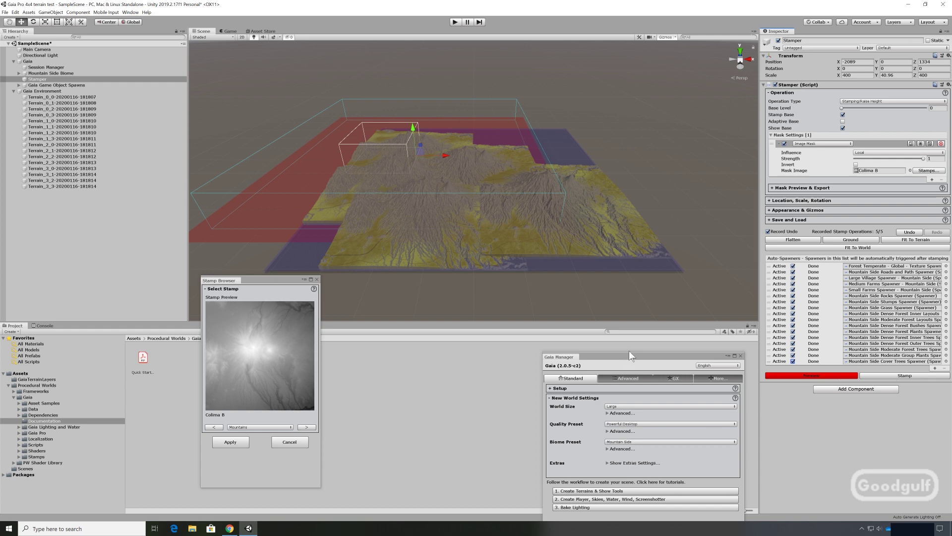
left_click_drag(636, 359, 532, 281)
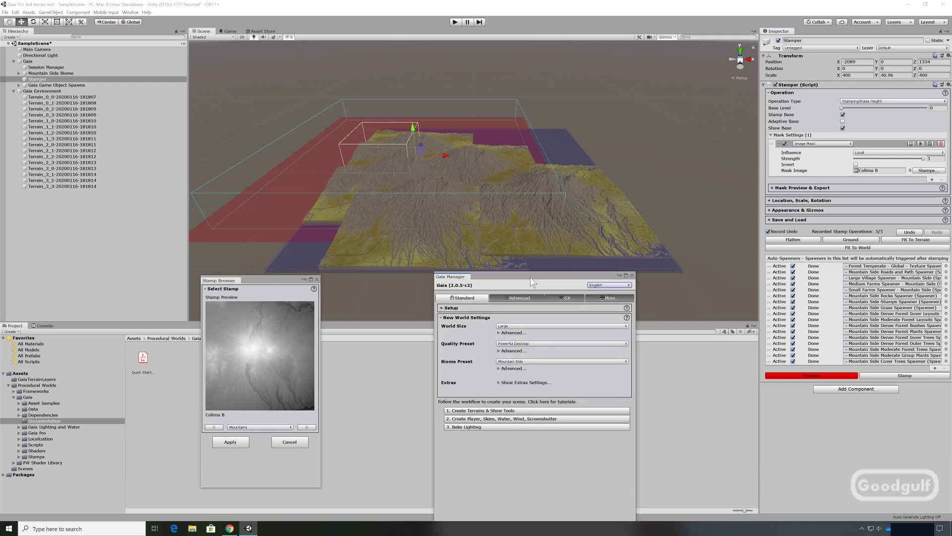
Add player, skies, water, wind and screenshotter, accept the sky and lighting samples, and enter play mode.
left_click(511, 417)
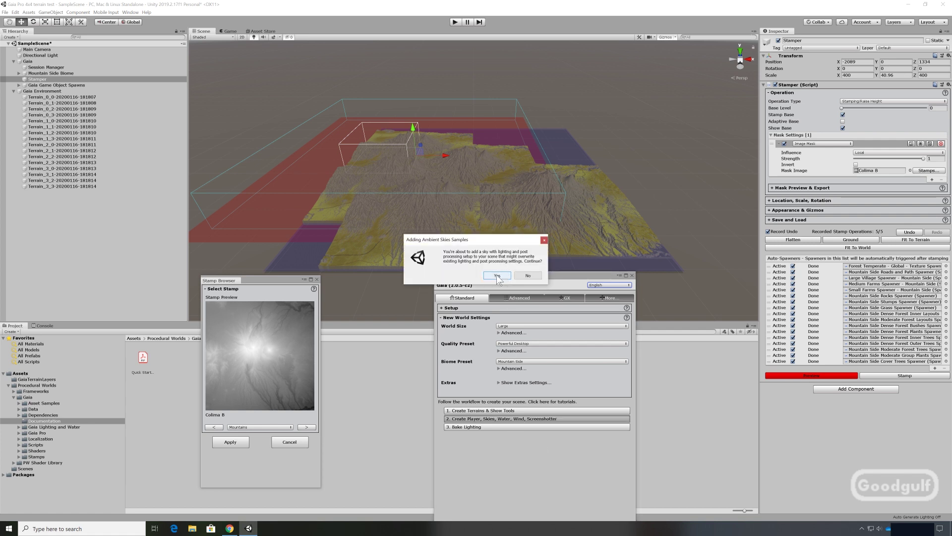
left_click(497, 276)
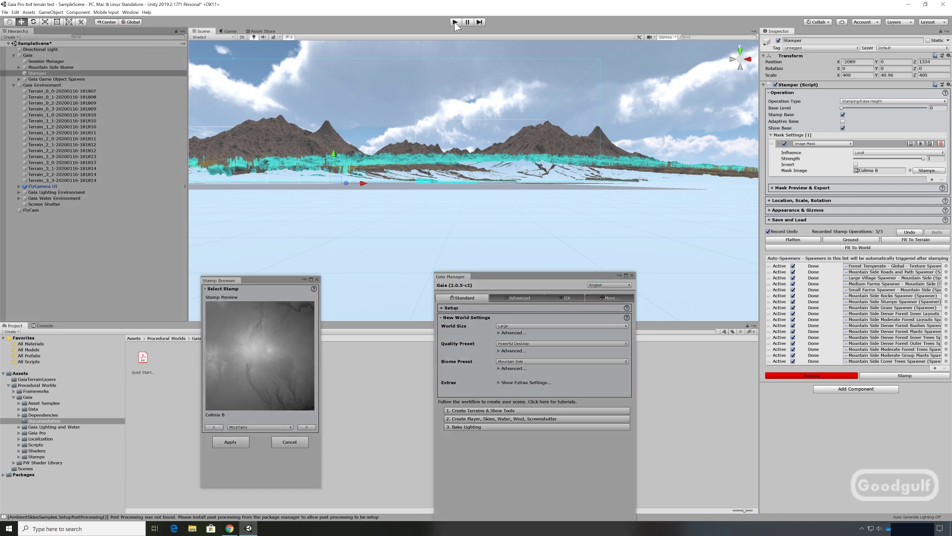
left_click(455, 22)
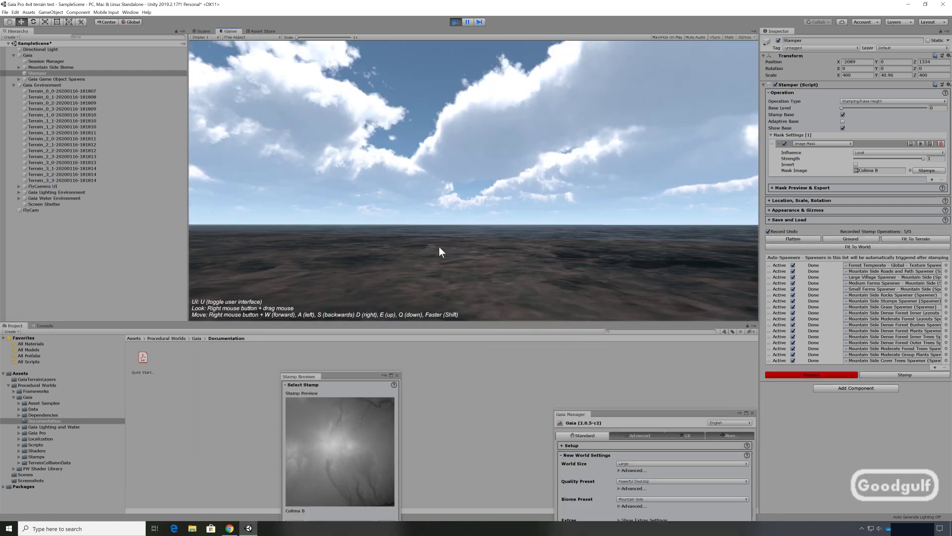
Turn the camera toward the island and fly forward and to the left with W and A.
right_click_drag(533, 254, 520, 254)
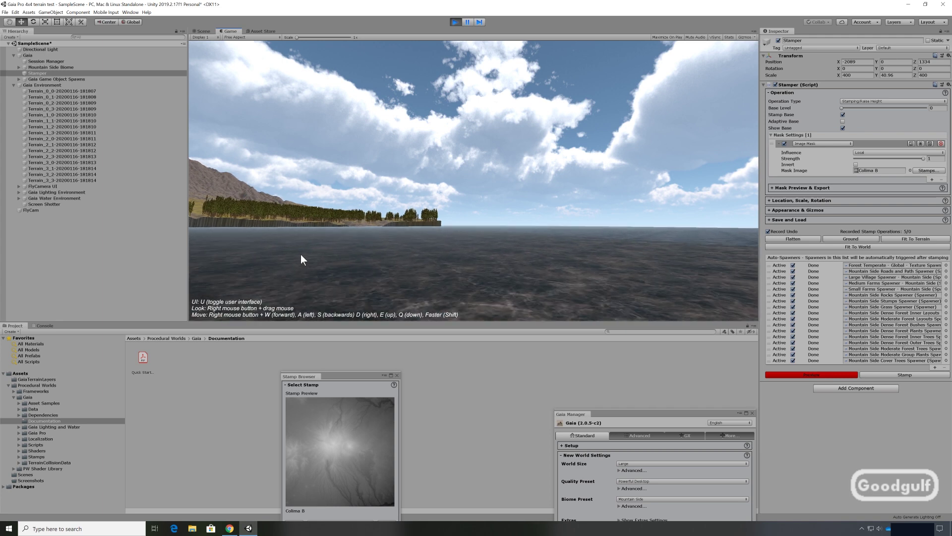
key("w")
key("a")
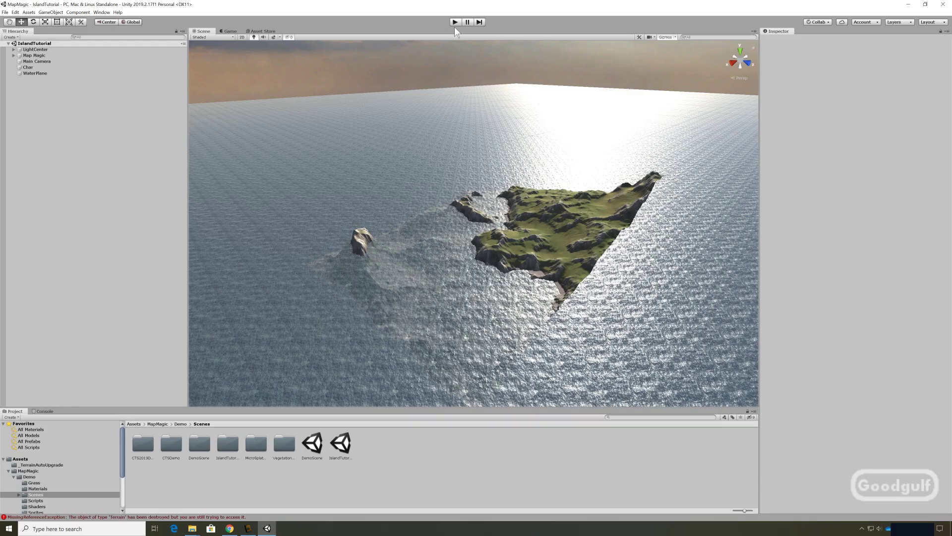
Play the MapMagic island scene, list its terrains, and turn the camera toward the slope.
left_click(455, 22)
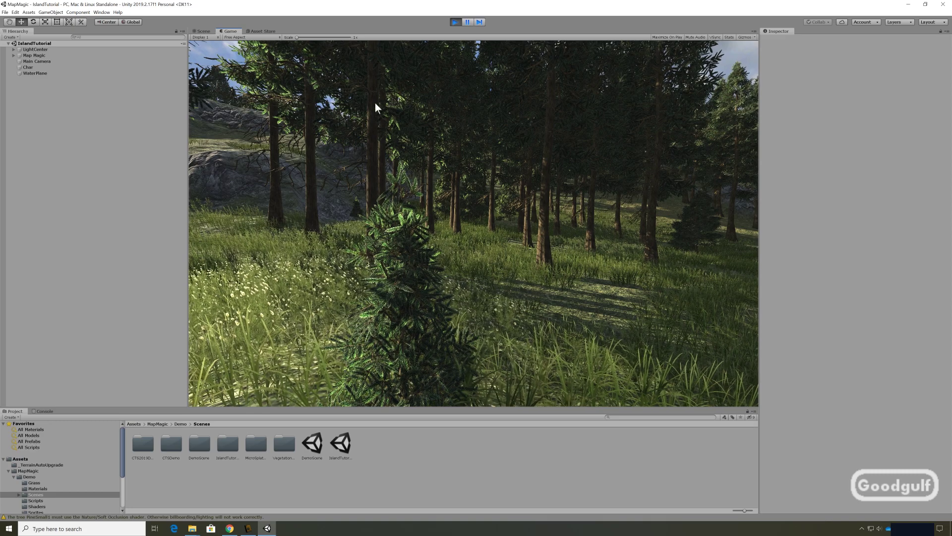
left_click(13, 55)
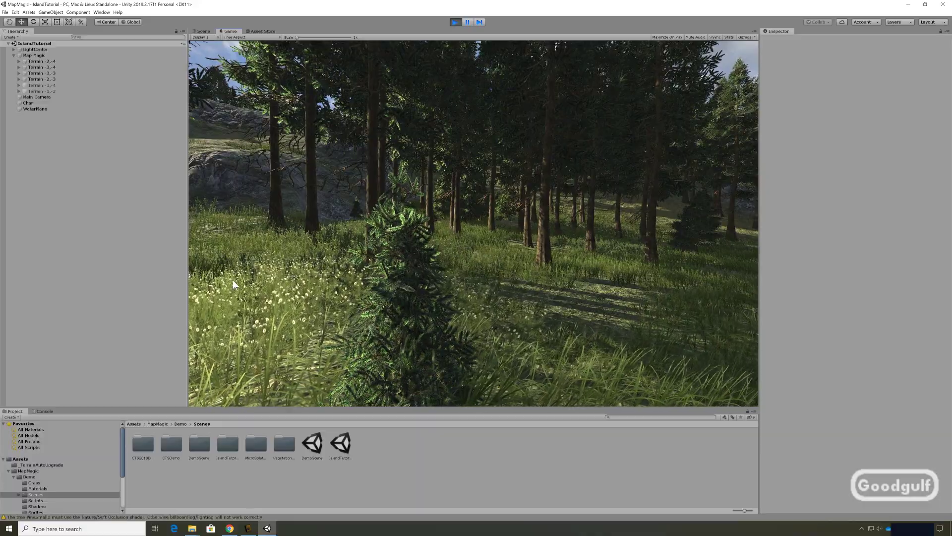
right_click_drag(341, 279, 756, 258)
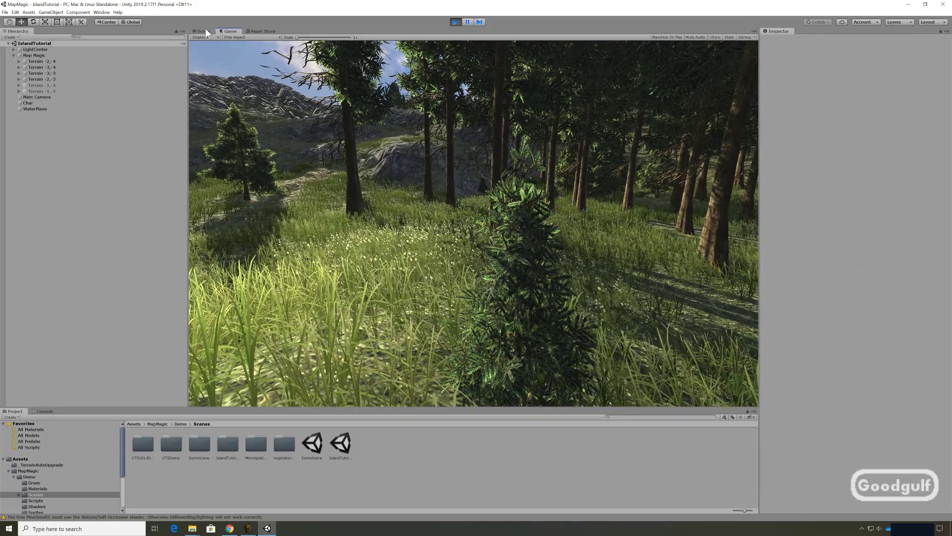
Zoom out over the whole island in the Scene view, then return to the Game view.
left_click(205, 31)
scroll(440, 225, "down", 8)
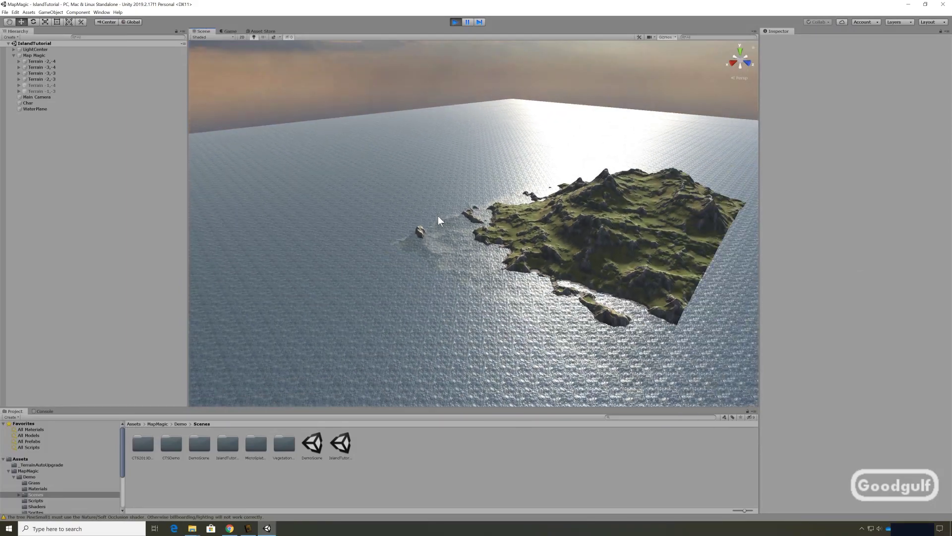
scroll(439, 214, "down", 4)
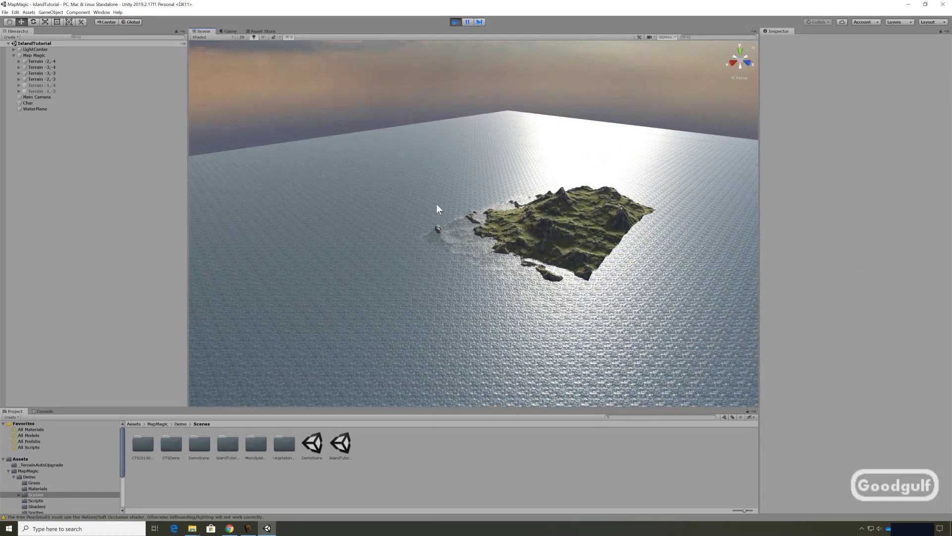
left_click(229, 31)
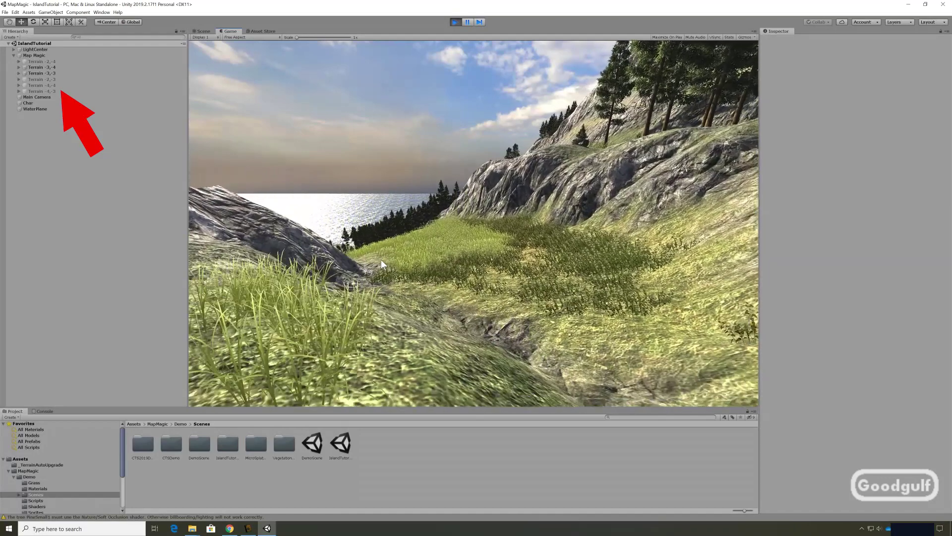
In the Scene view, select the Terrain -4,-3 and -4,-4 tiles and frame -4,-4.
left_click(199, 31)
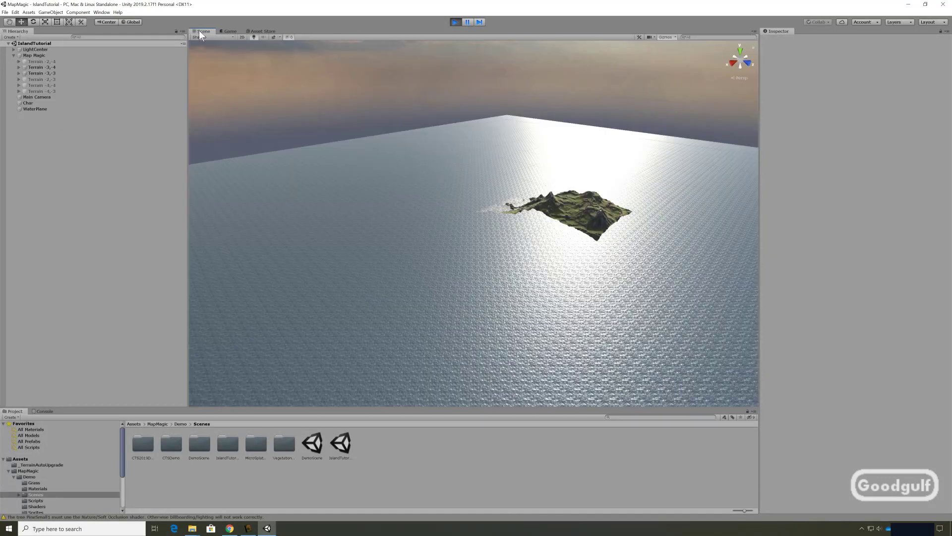
left_click(48, 91)
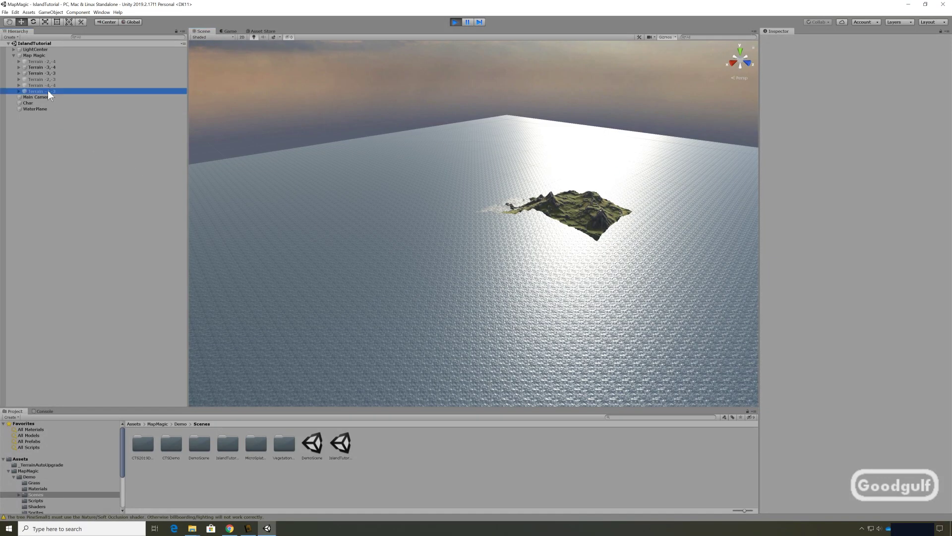
left_click(47, 85)
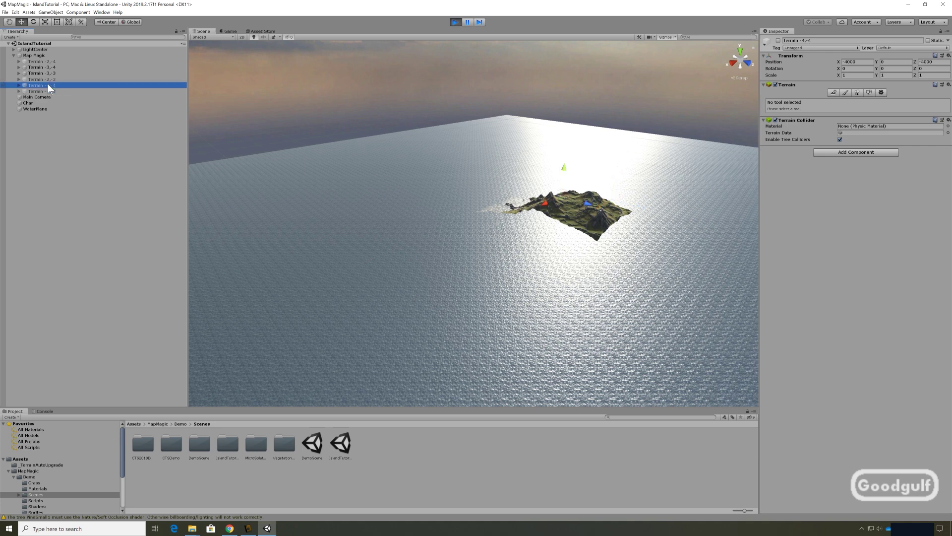
scroll(671, 244, "up", 2)
scroll(671, 244, "up", 2)
left_click_drag(646, 251, 616, 276)
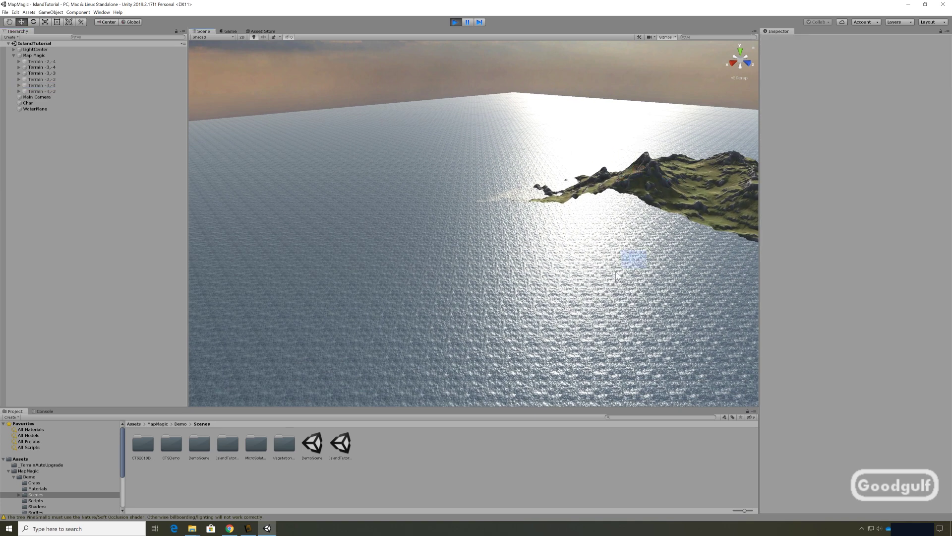
double_click(46, 86)
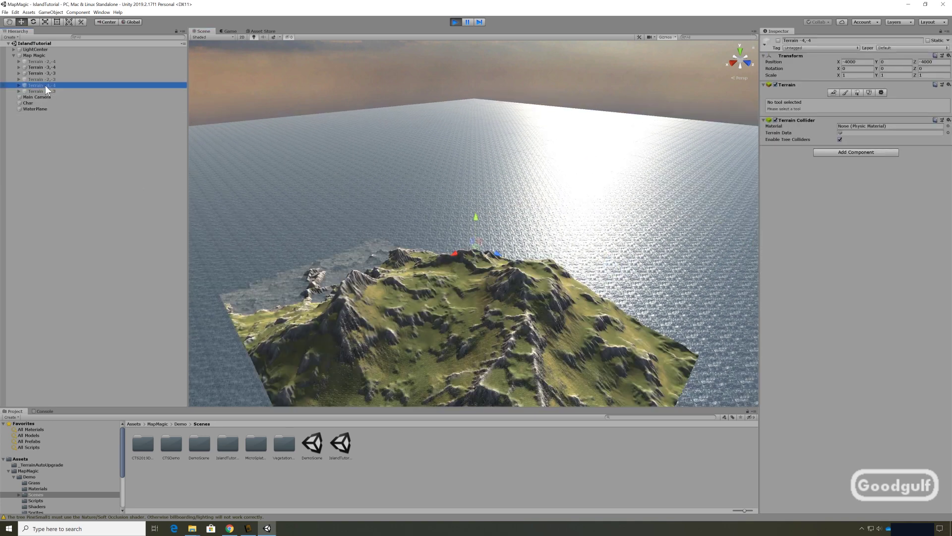
scroll(278, 218, "down", 5)
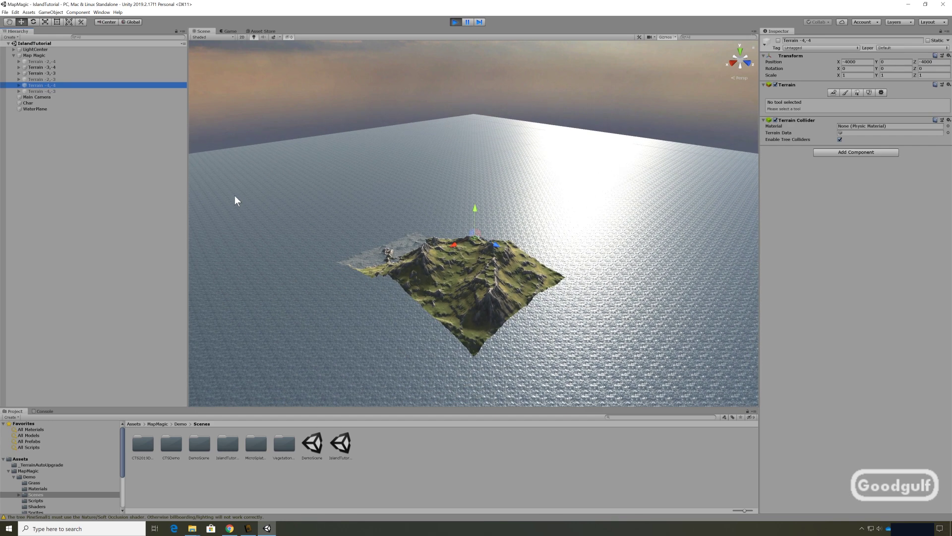
Check the positions of tiles -4,-3, -4,-4, -2,-3, -3,-3 and -3,-4.
left_click(53, 90)
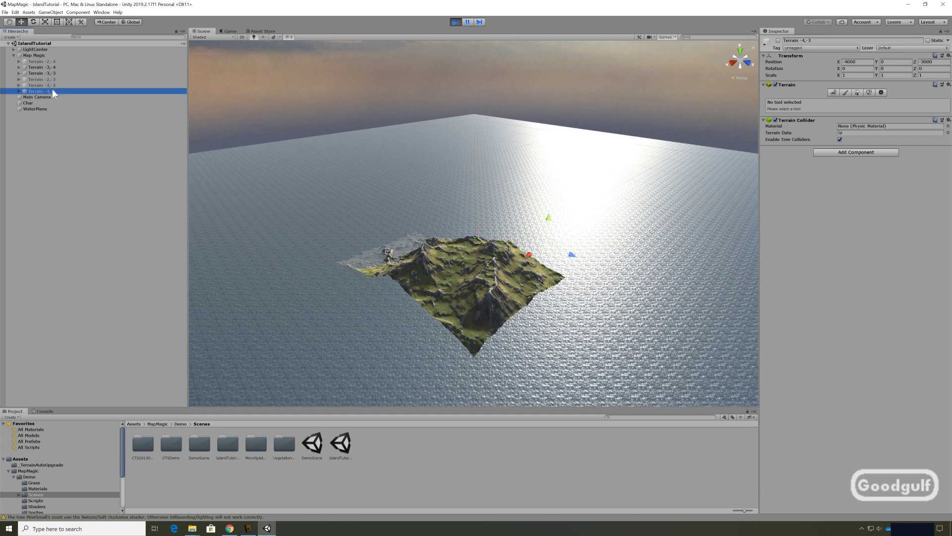
left_click(51, 86)
left_click(49, 79)
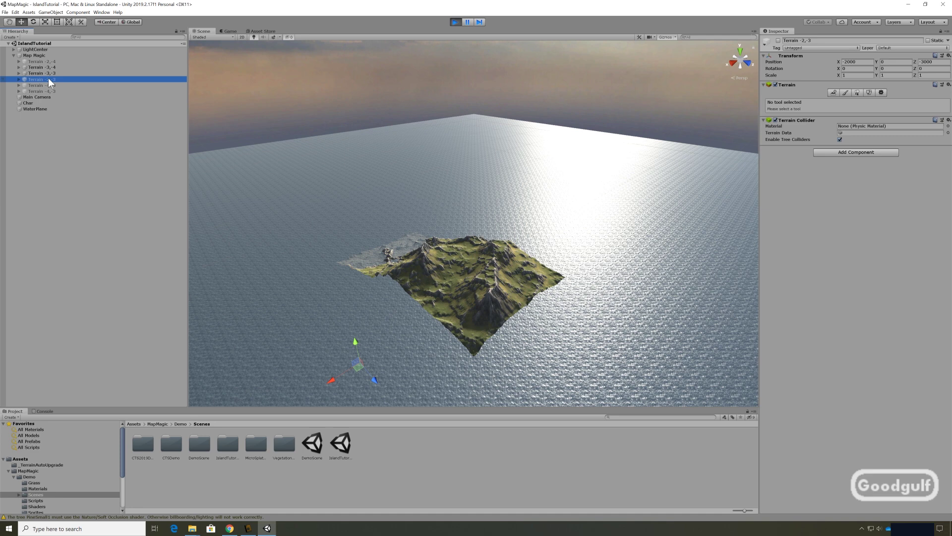
left_click(48, 74)
left_click(44, 66)
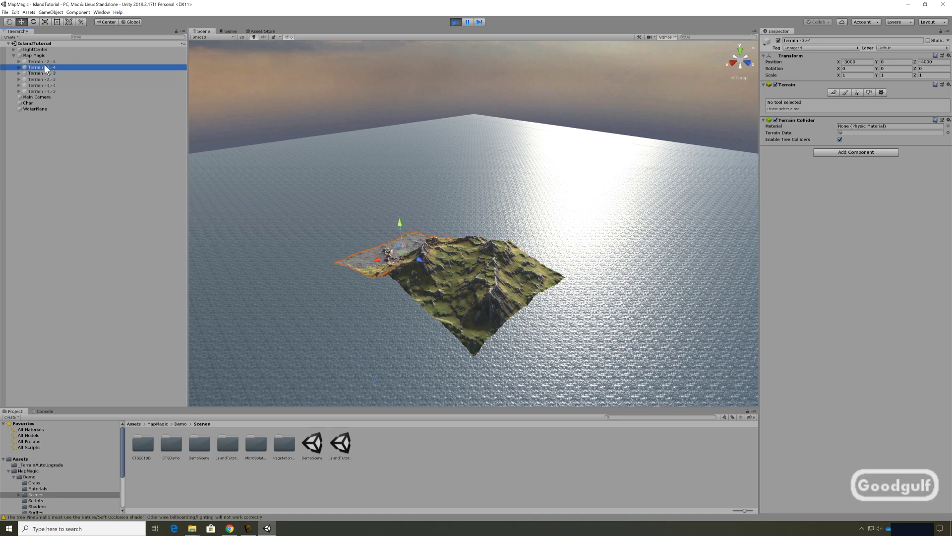
left_click(46, 72)
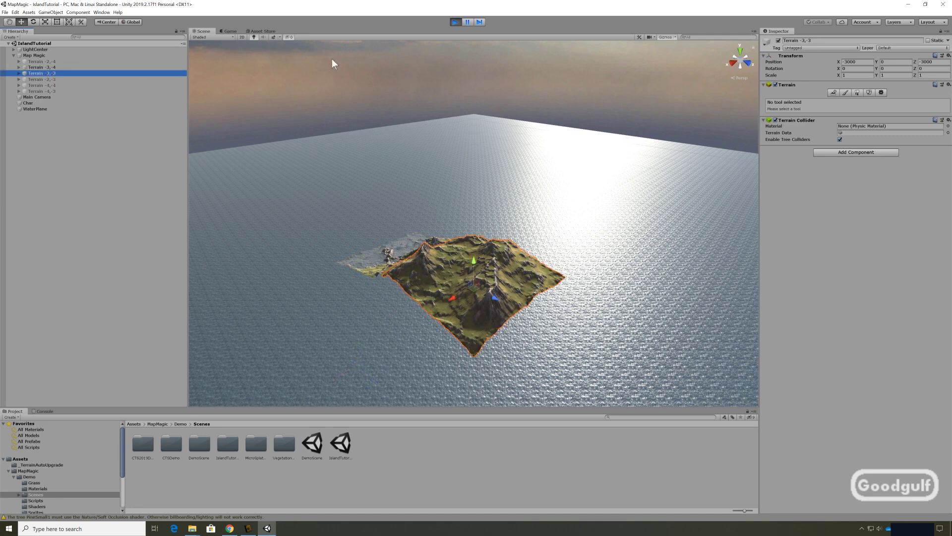
In the Game view, walk the camera forward across the grass toward the cliff.
left_click(228, 31)
key("w")
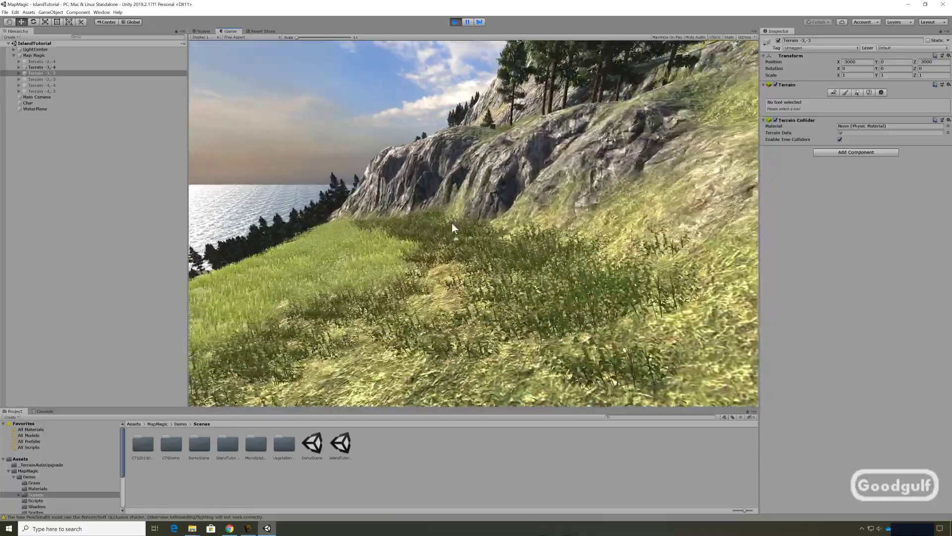
key("w")
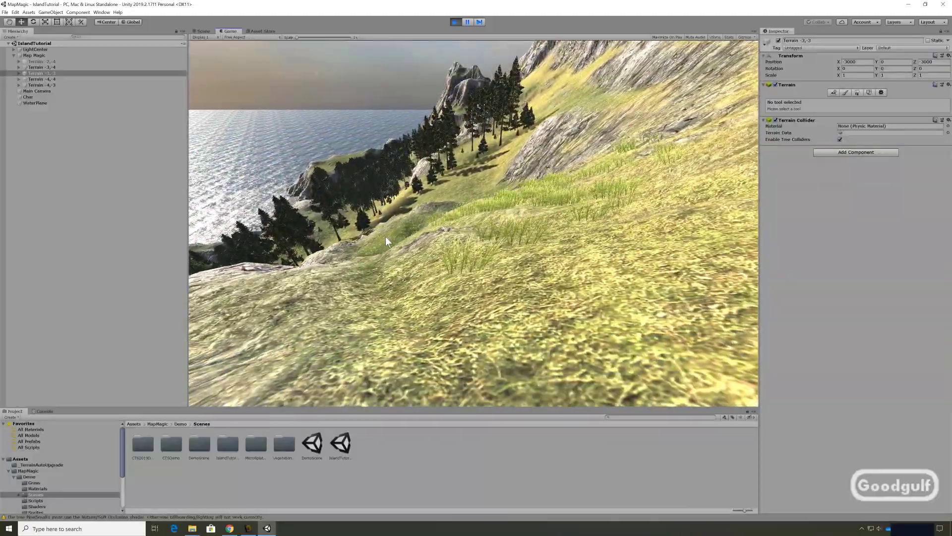
Back in the Scene view, select the Terrain -4,-3 tile and switch to the Hand tool.
left_click(202, 31)
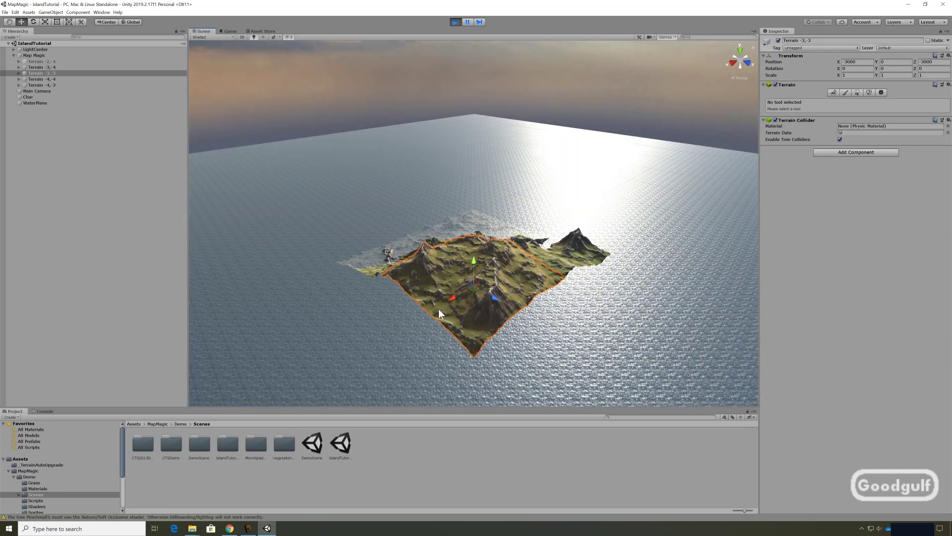
left_click(47, 85)
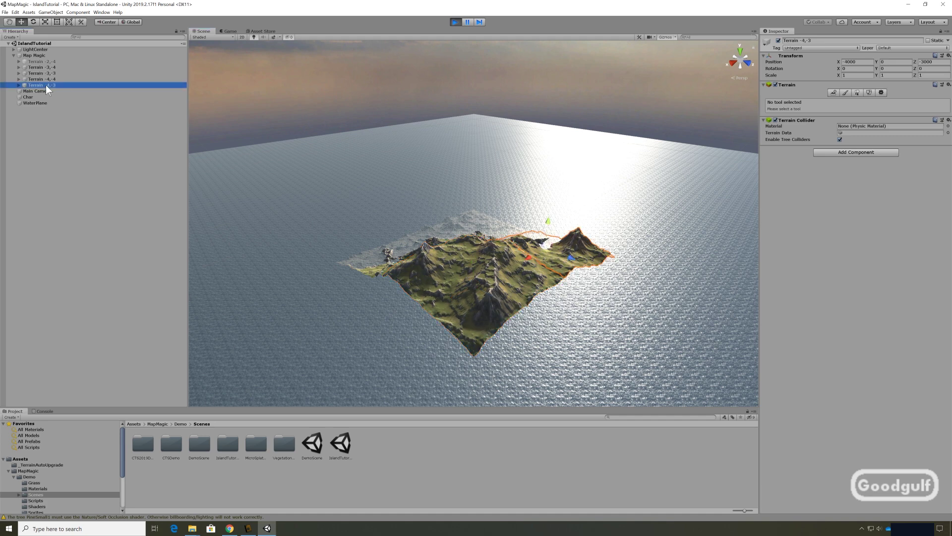
key("q")
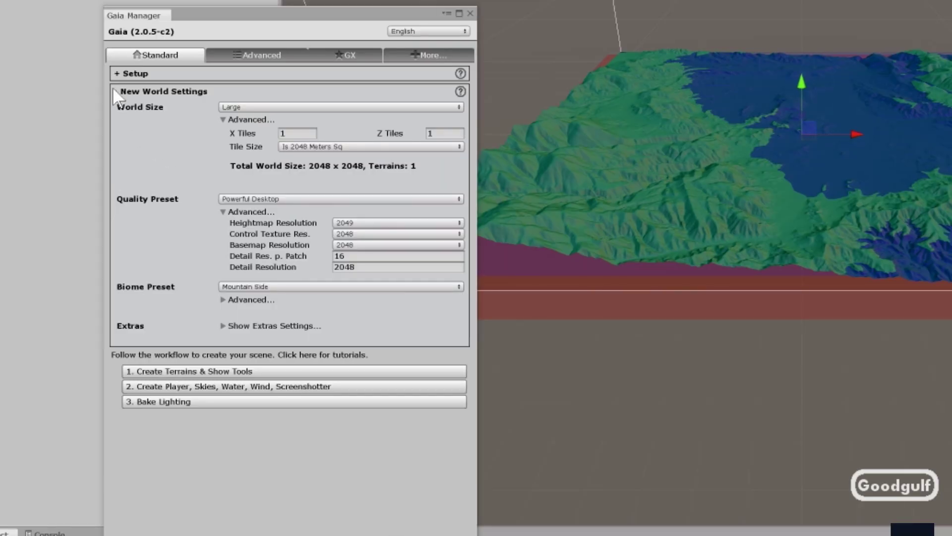
Confirm the Built In render pipeline, Large world size and Powerful Desktop quality preset.
left_click(117, 74)
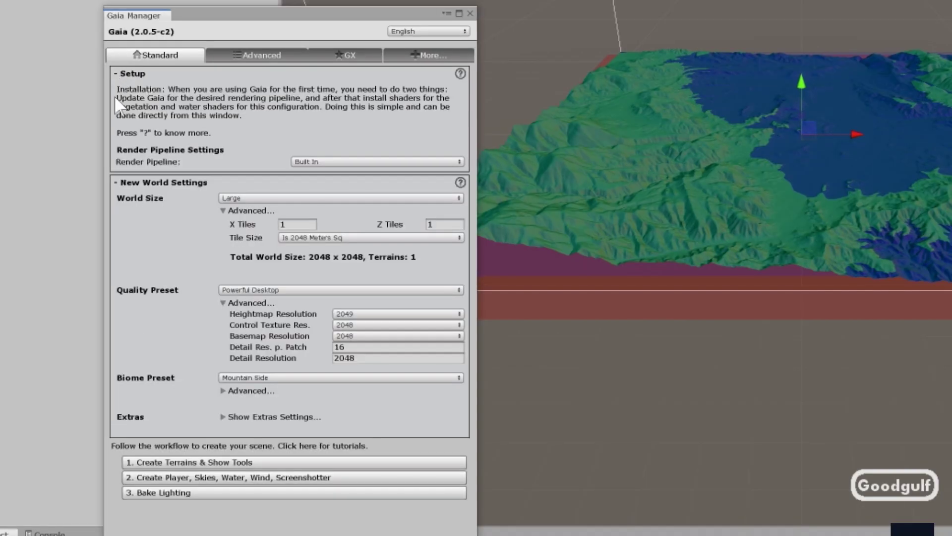
left_click(457, 162)
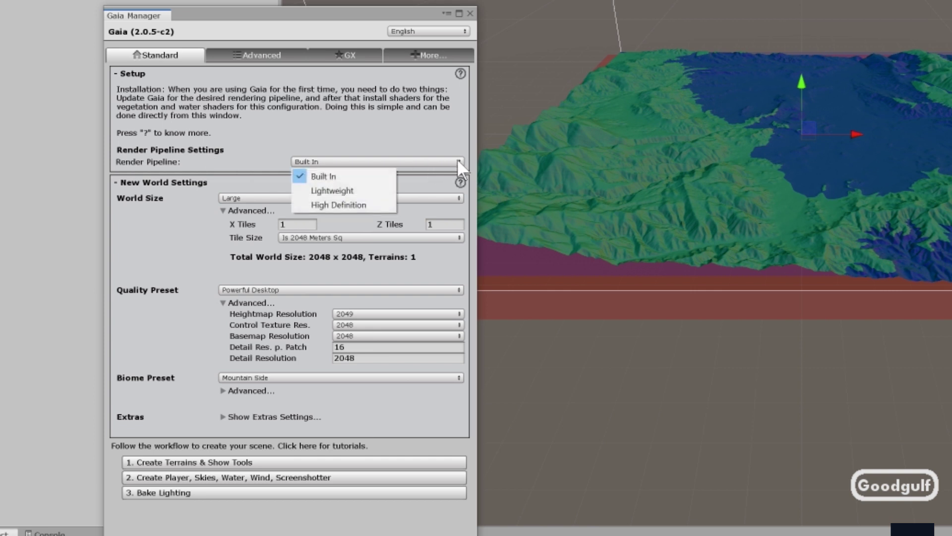
left_click(444, 130)
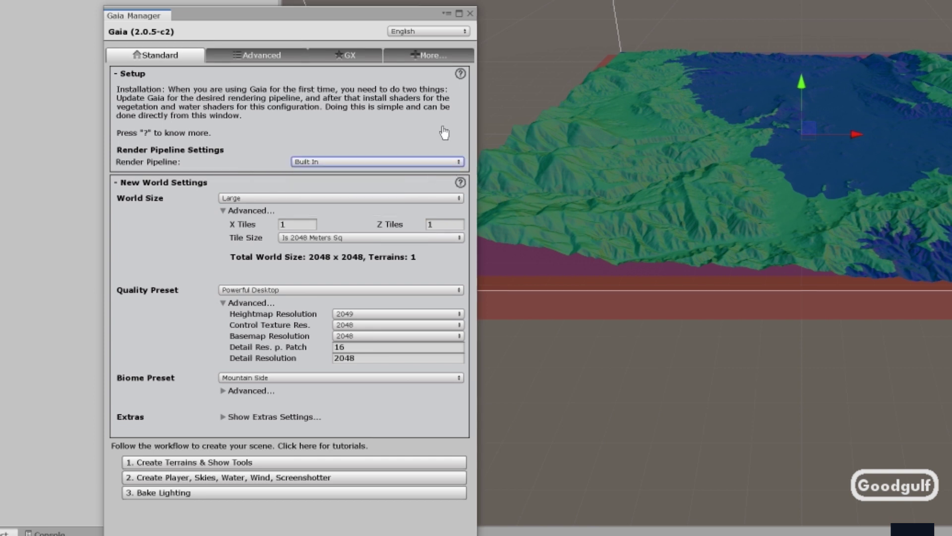
left_click(117, 73)
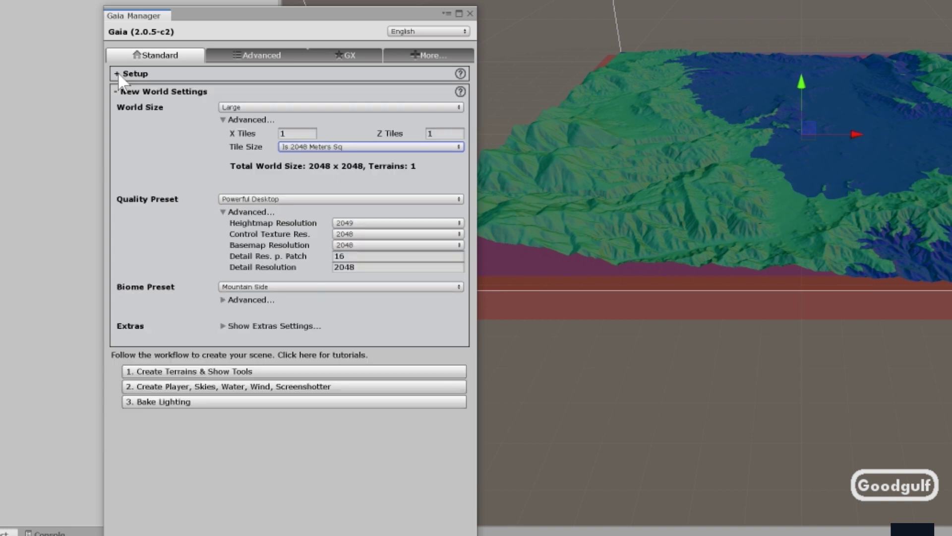
left_click(459, 108)
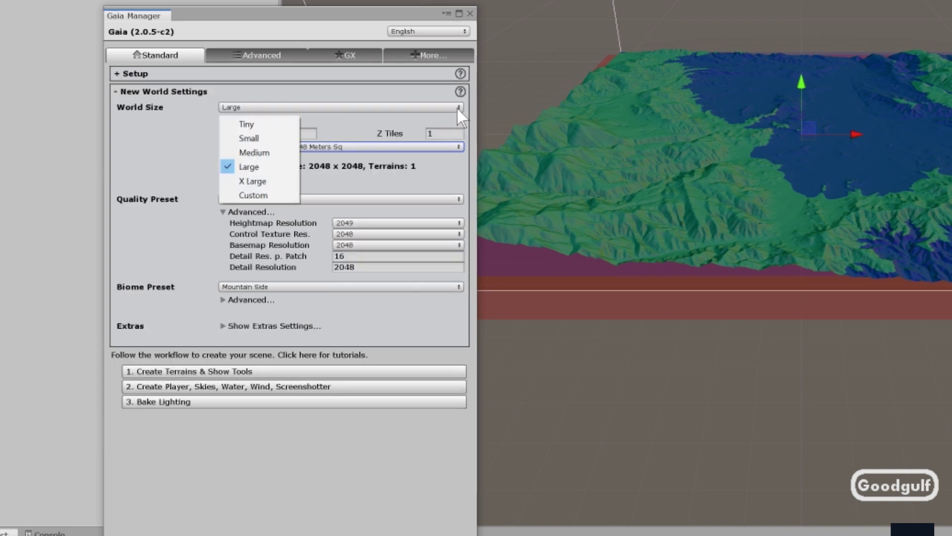
left_click(458, 107)
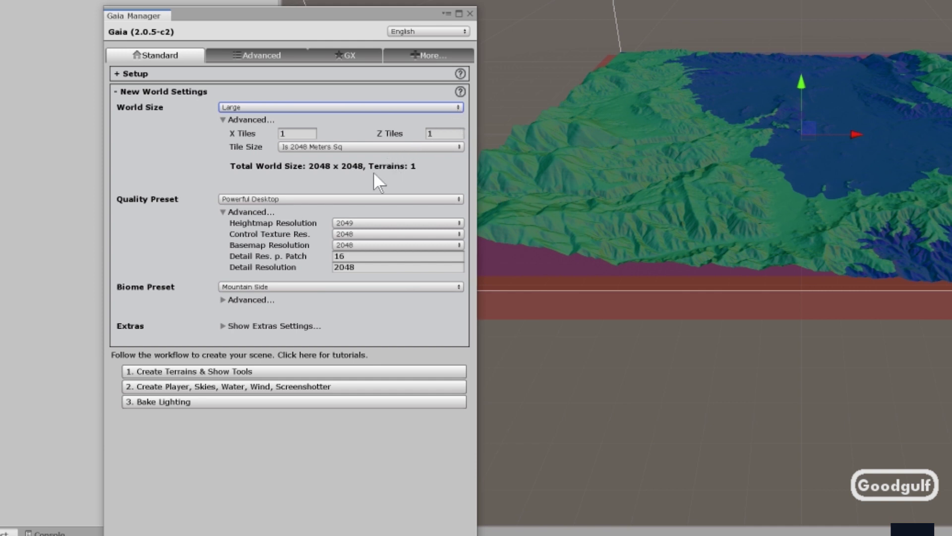
left_click(460, 199)
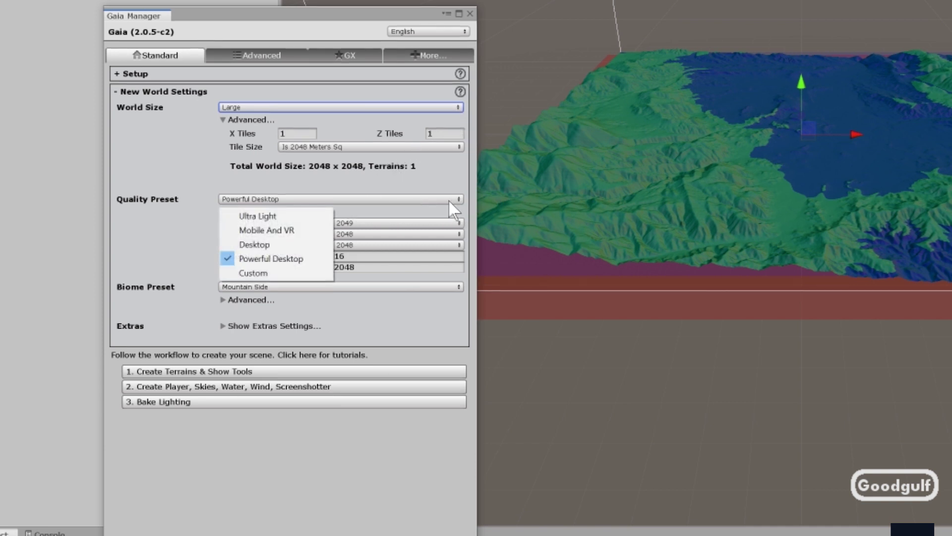
left_click(422, 182)
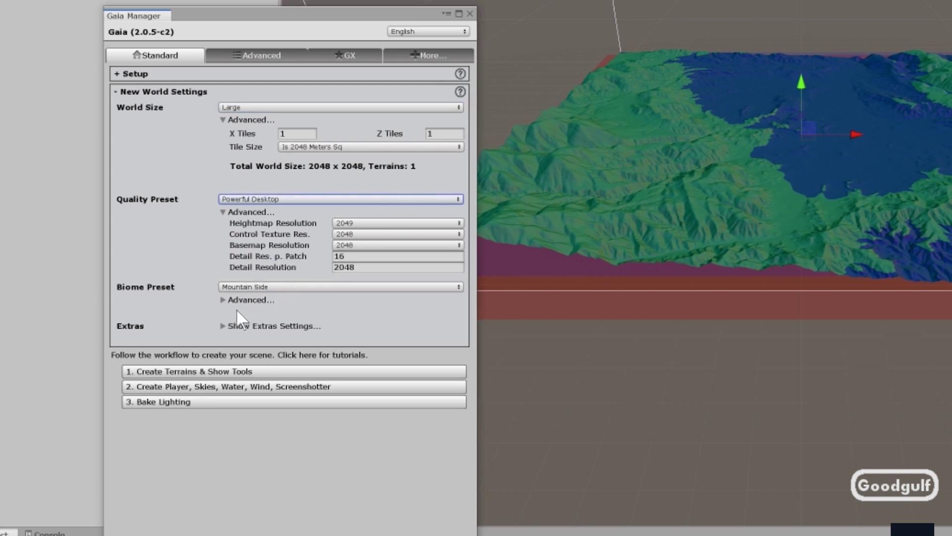
Review the biome's spawners, keep the First Person controller, and open the Advanced tab.
left_click(222, 299)
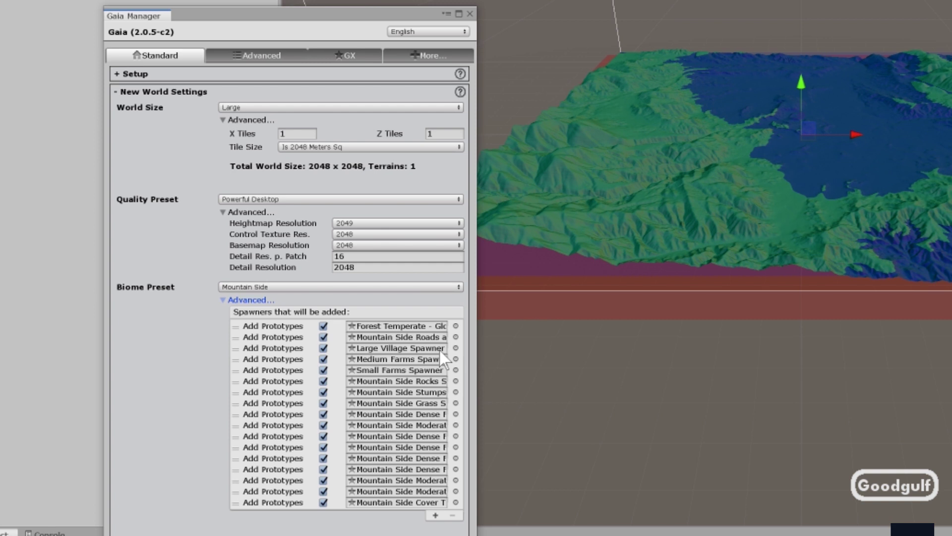
left_click(223, 300)
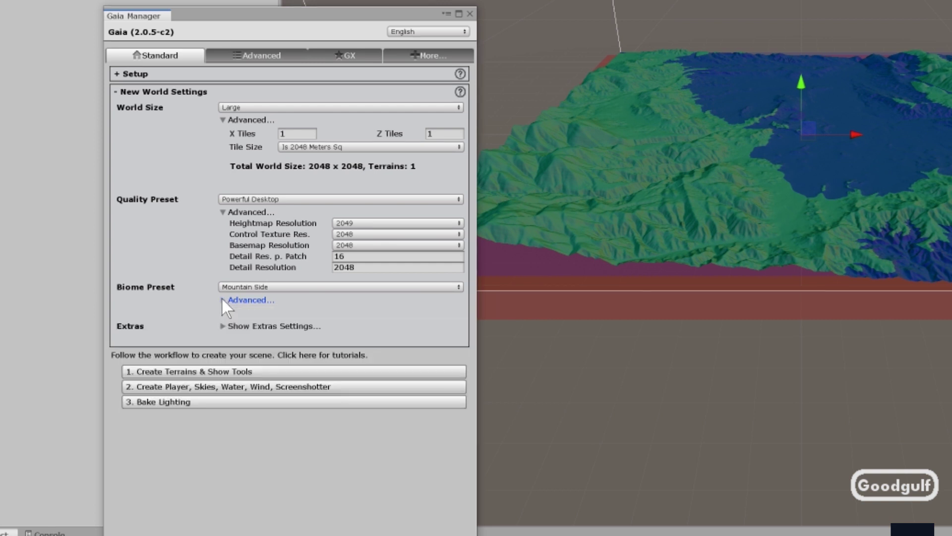
left_click(225, 325)
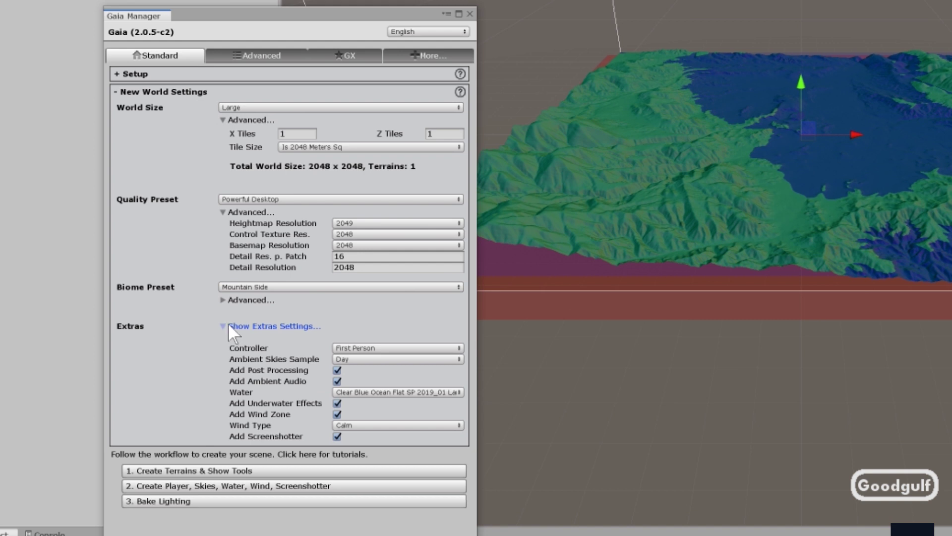
left_click(406, 347)
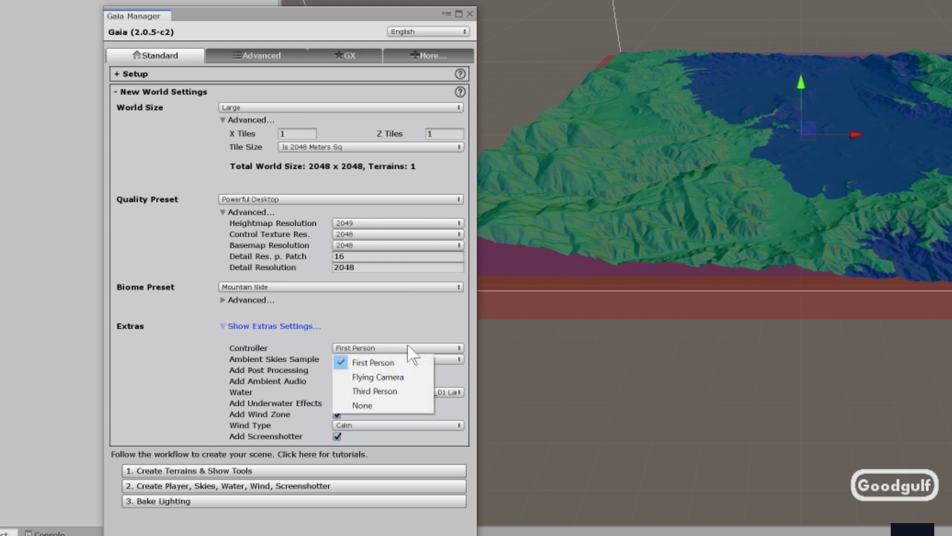
left_click(426, 326)
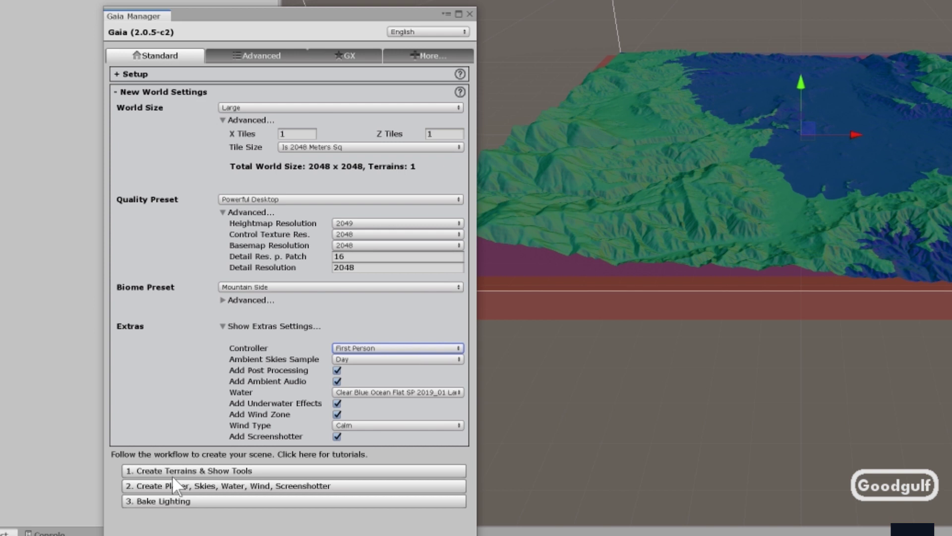
left_click(277, 54)
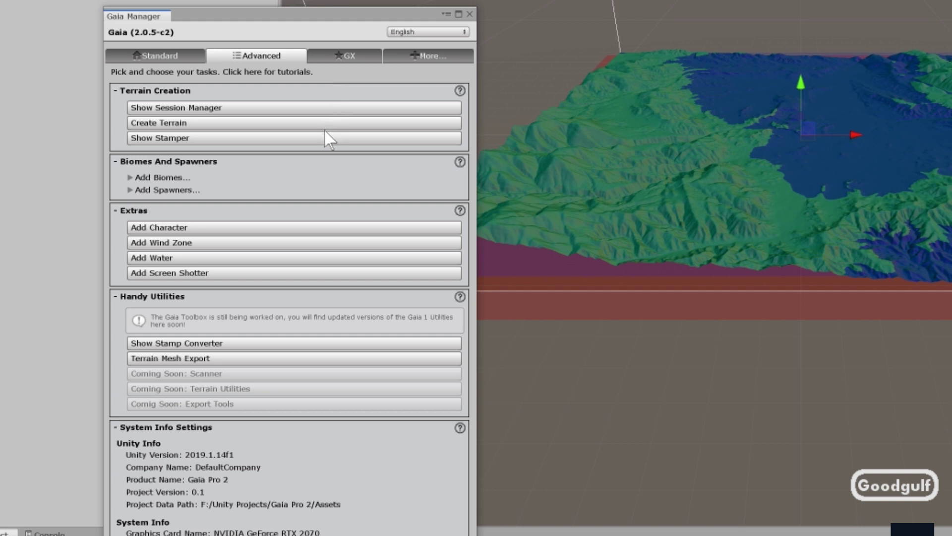
Expand and collapse the Add Biomes and Add Spawners lists.
left_click(132, 177)
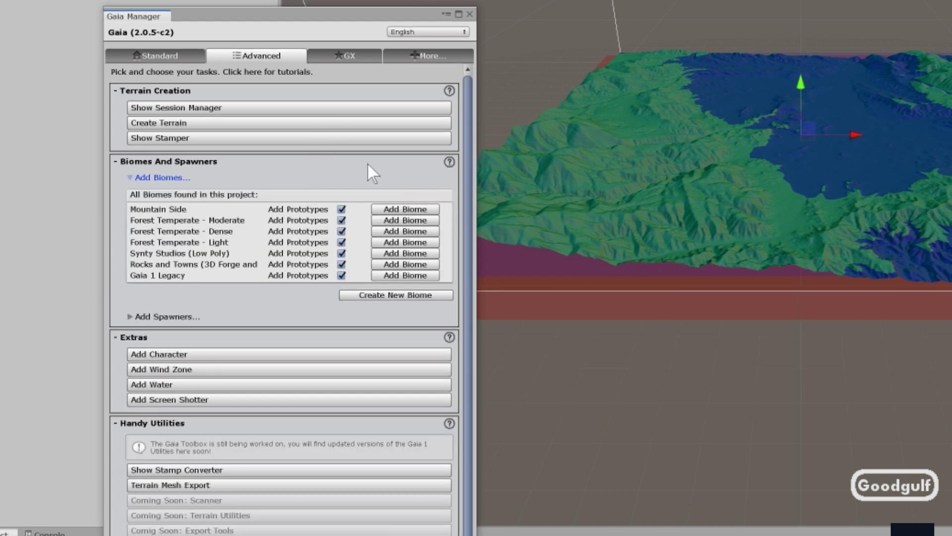
left_click(131, 177)
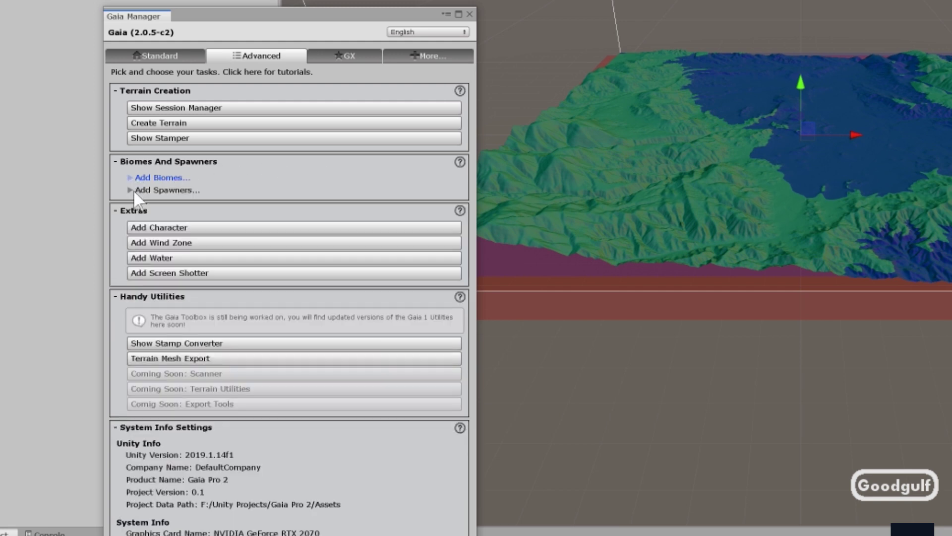
left_click(130, 190)
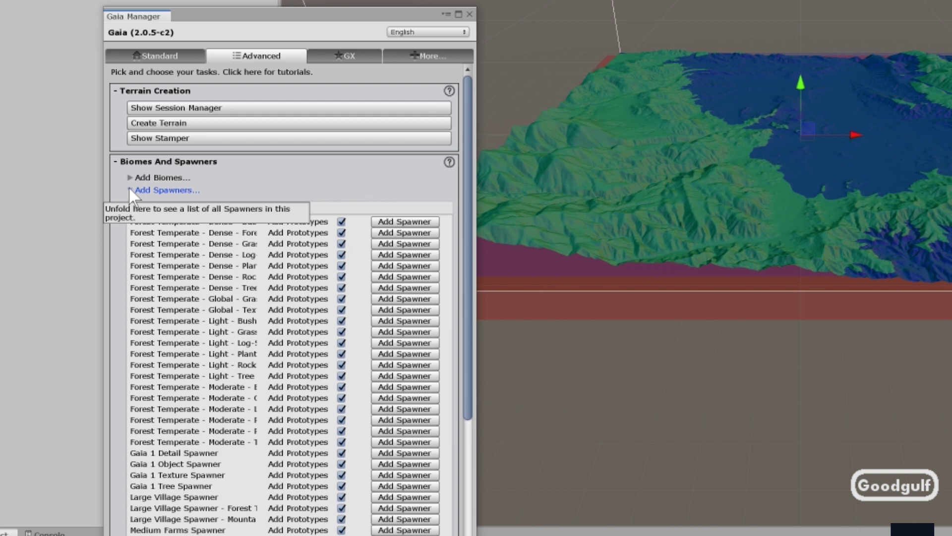
left_click(130, 190)
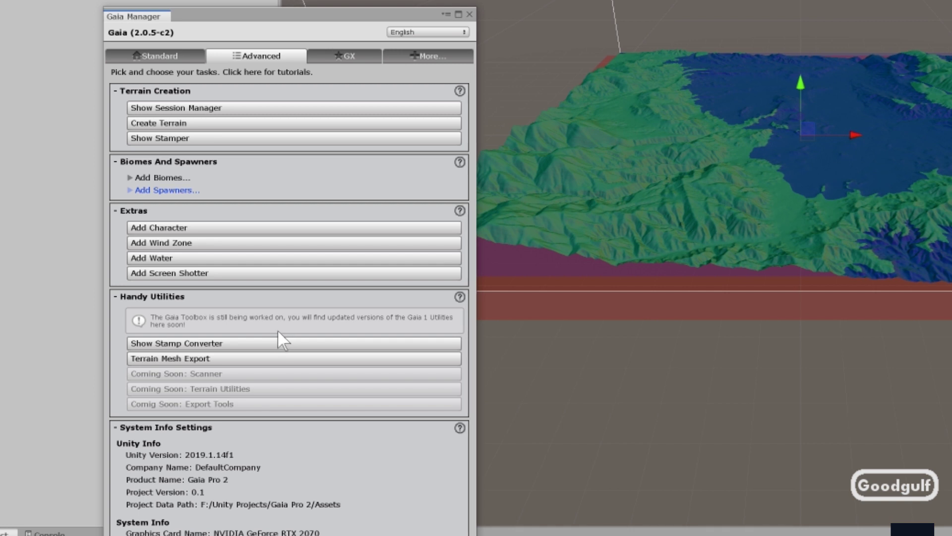
Look through the GX and More tabs, then the Advanced tab's Handy Utilities help.
left_click(347, 58)
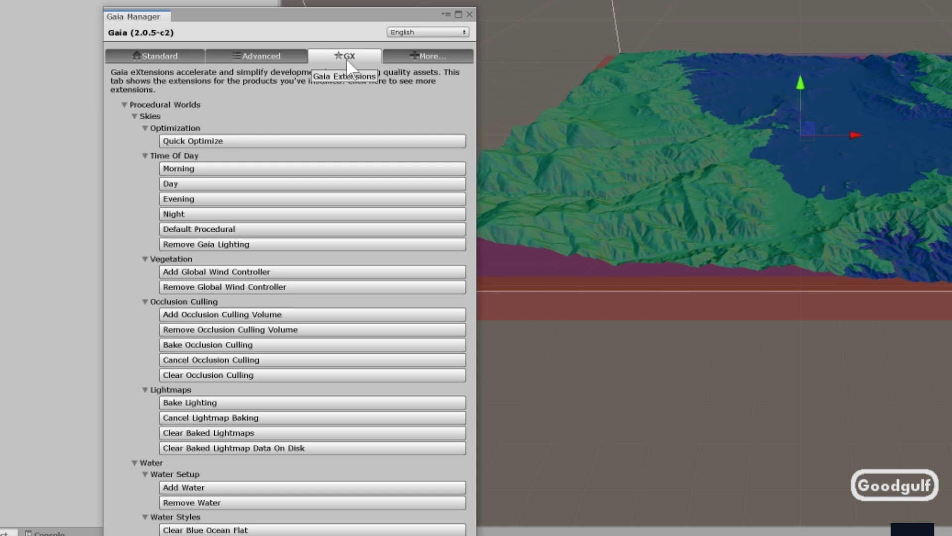
left_click(448, 58)
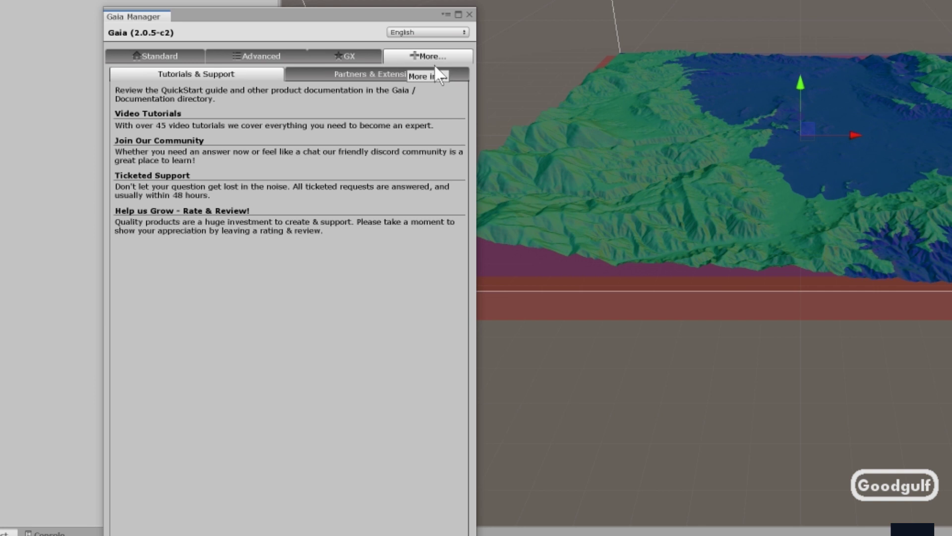
left_click(271, 52)
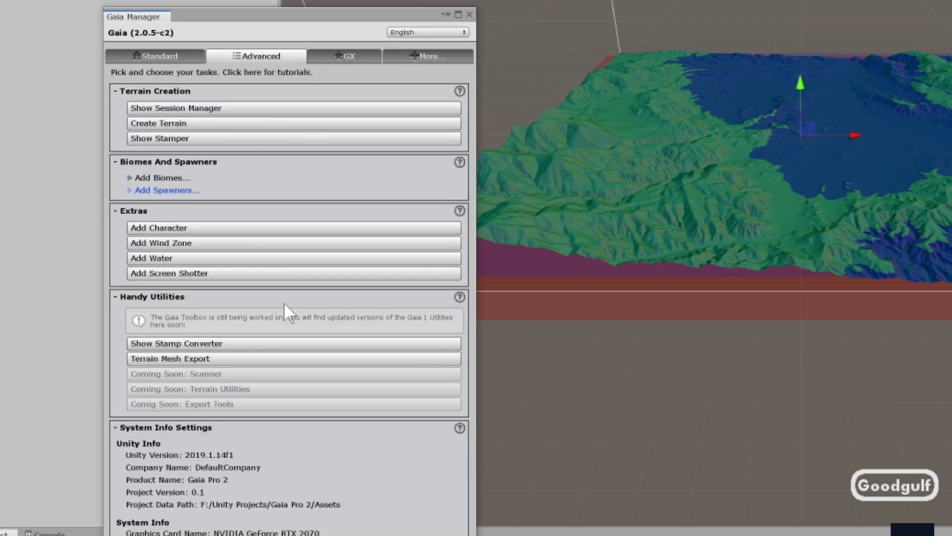
left_click(459, 297)
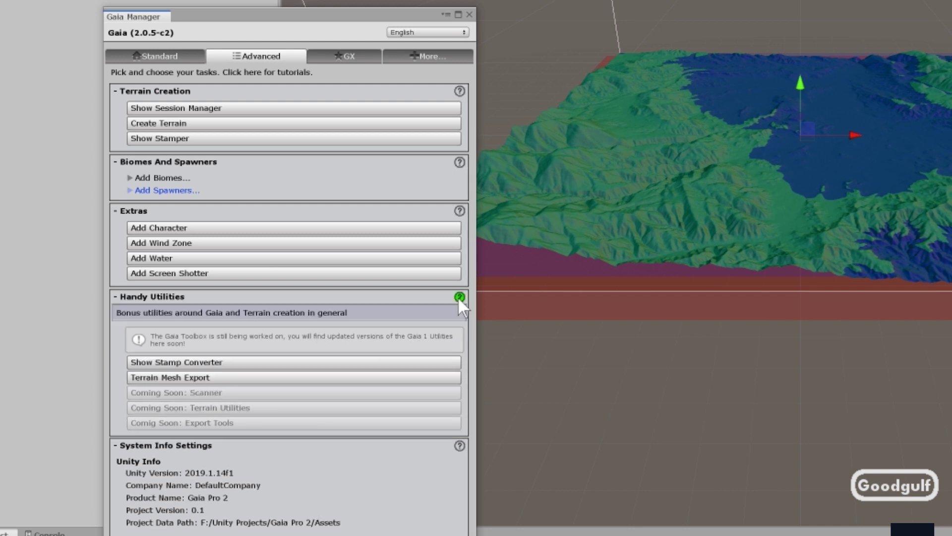
left_click(459, 297)
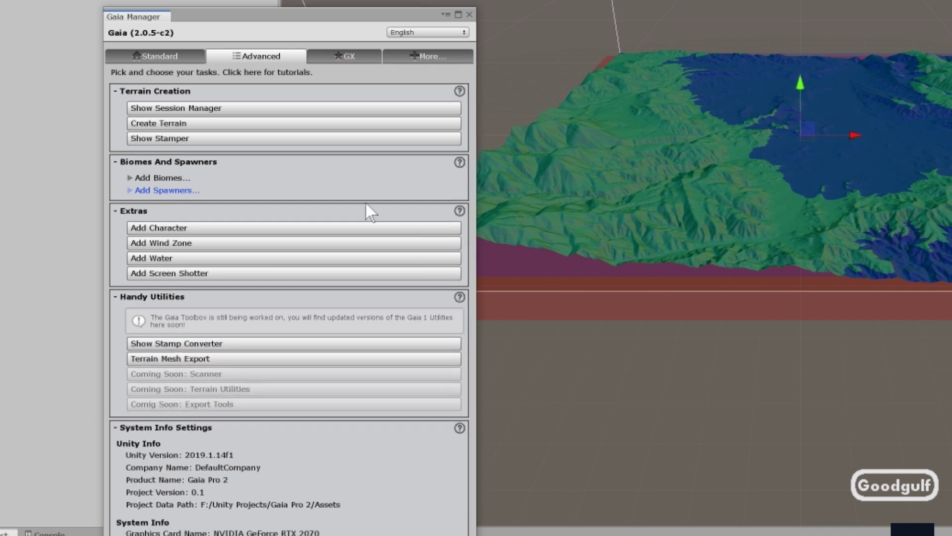
Switch to the Standard settings and expand Setup with its detailed help.
left_click(158, 58)
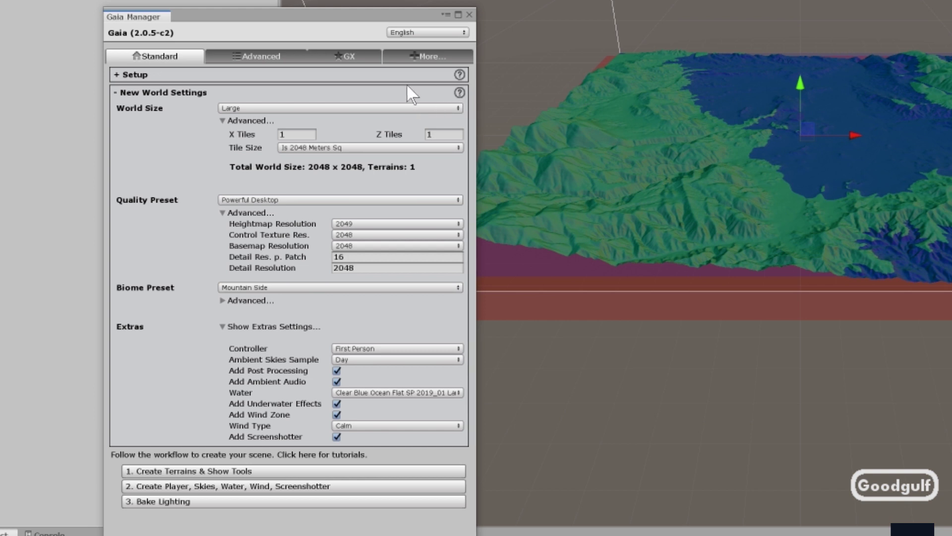
left_click(116, 75)
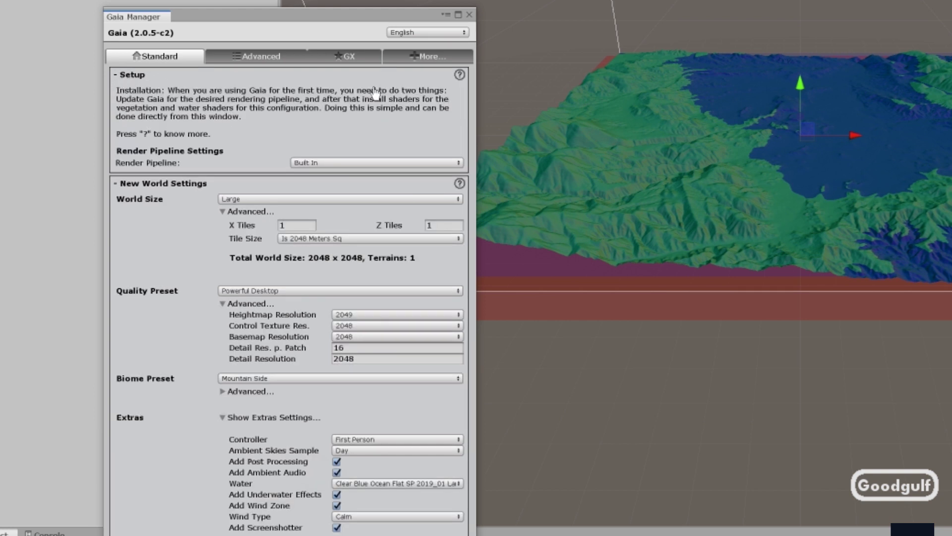
left_click(449, 75)
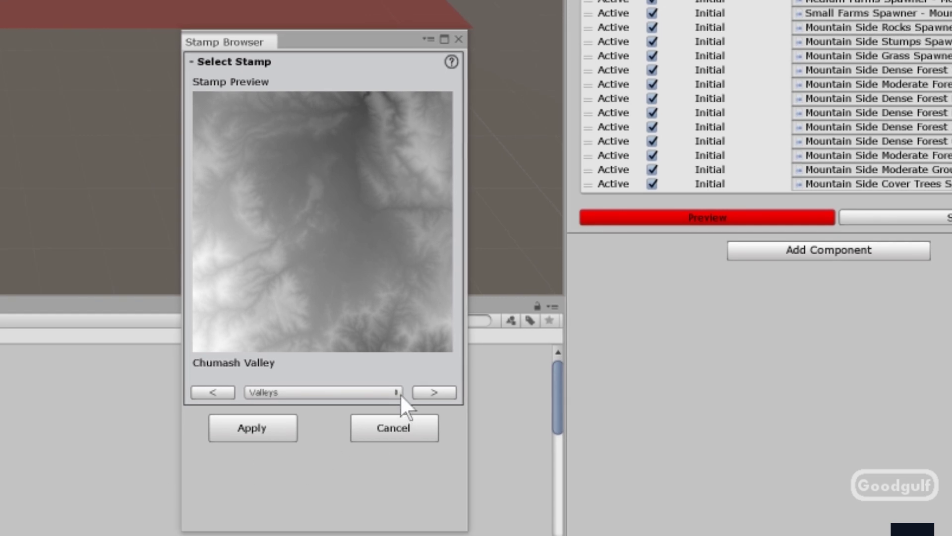
left_click(399, 392)
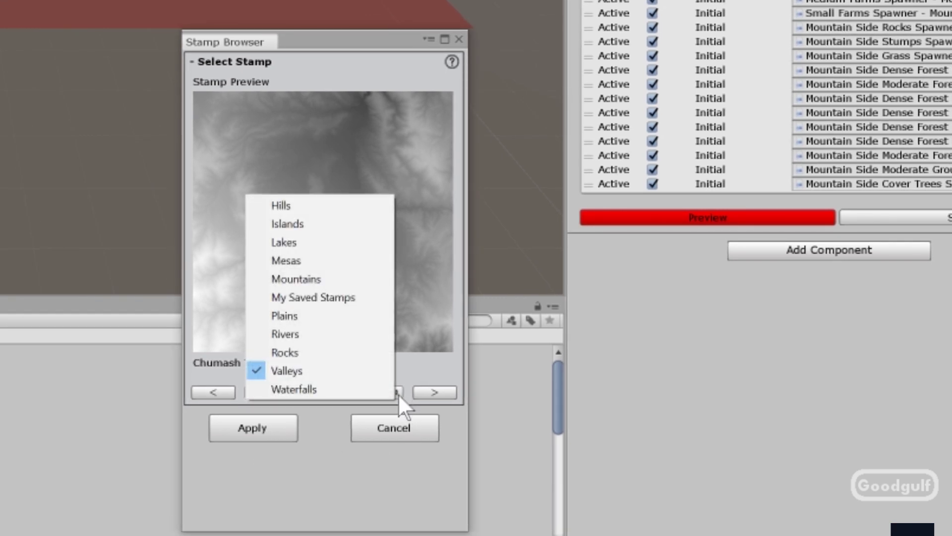
left_click(407, 493)
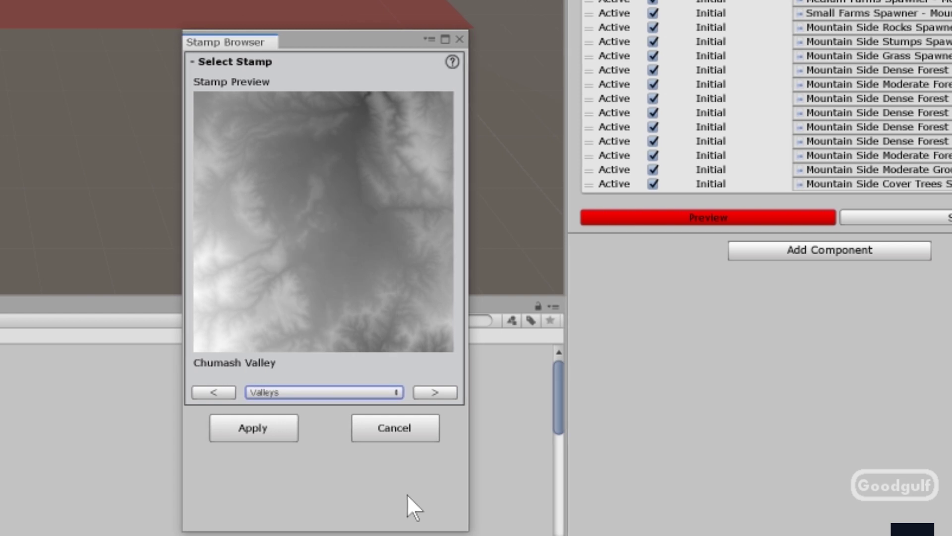
left_click(455, 61)
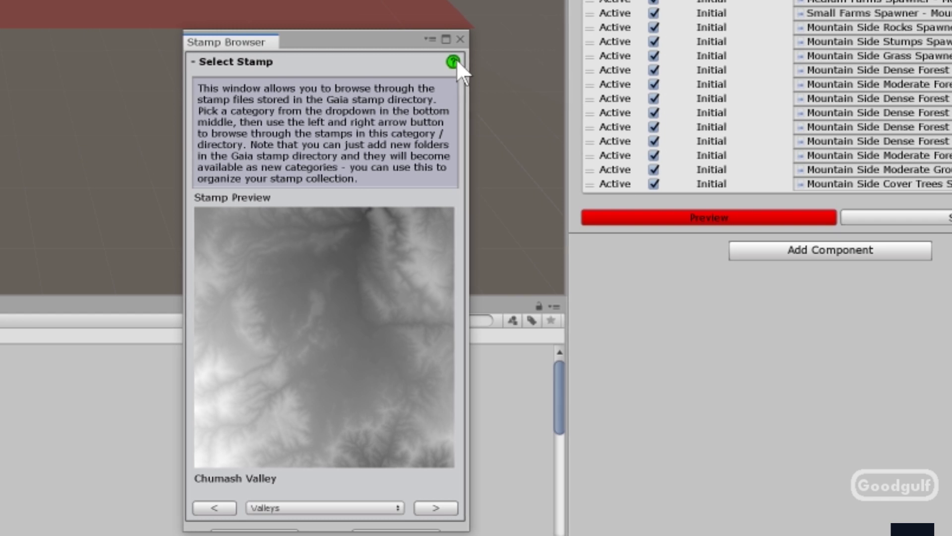
left_click(455, 61)
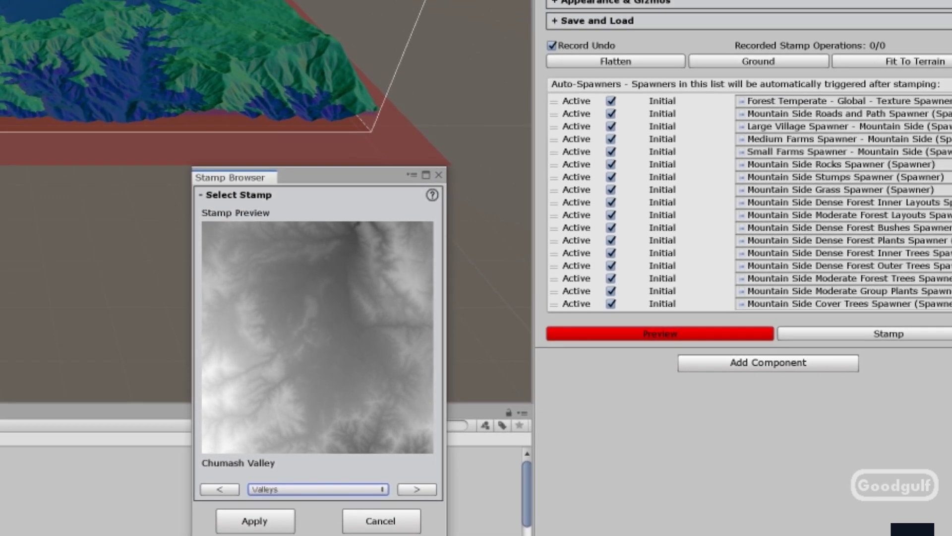
left_click(550, 8)
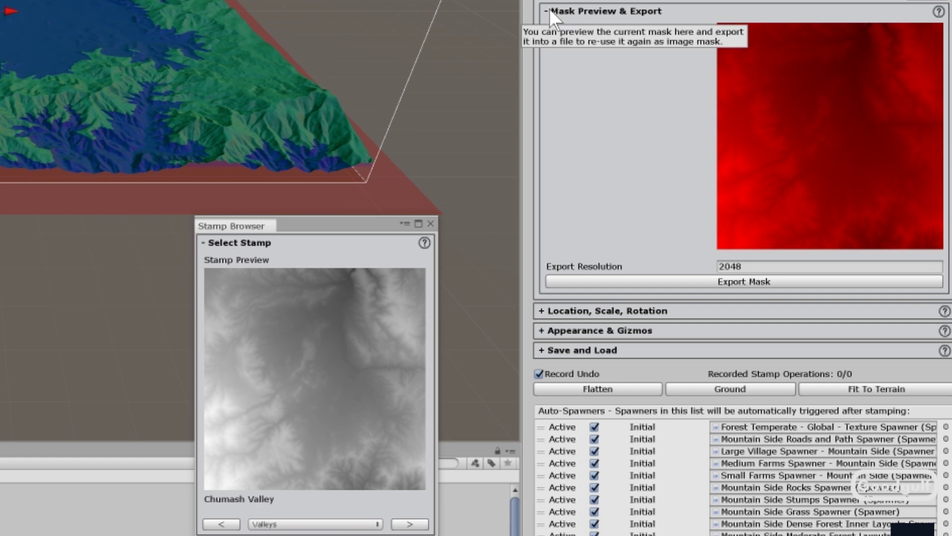
left_click(550, 11)
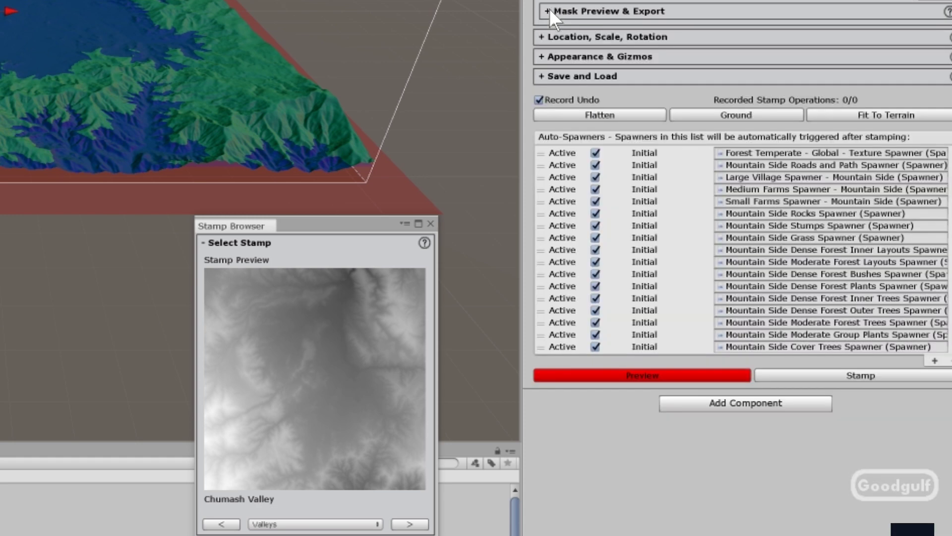
left_click(542, 37)
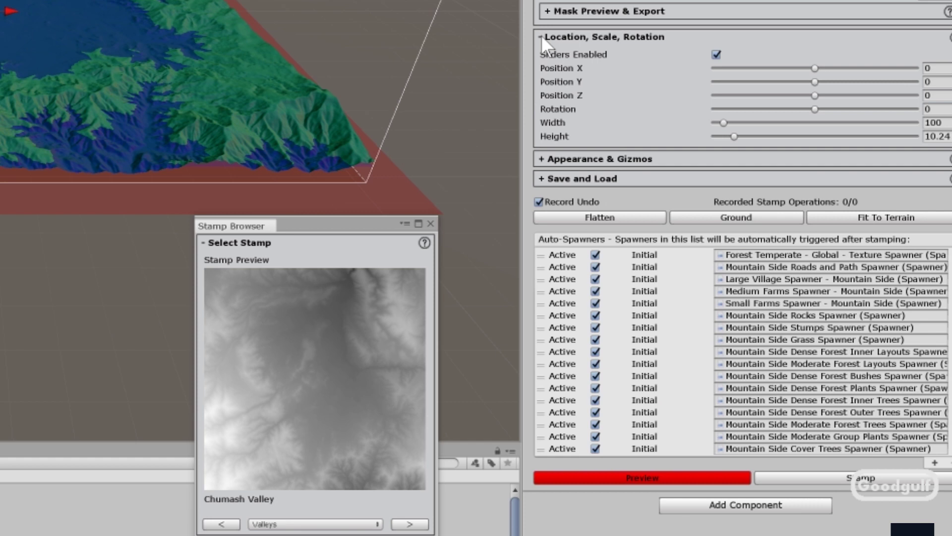
left_click(541, 36)
left_click(539, 57)
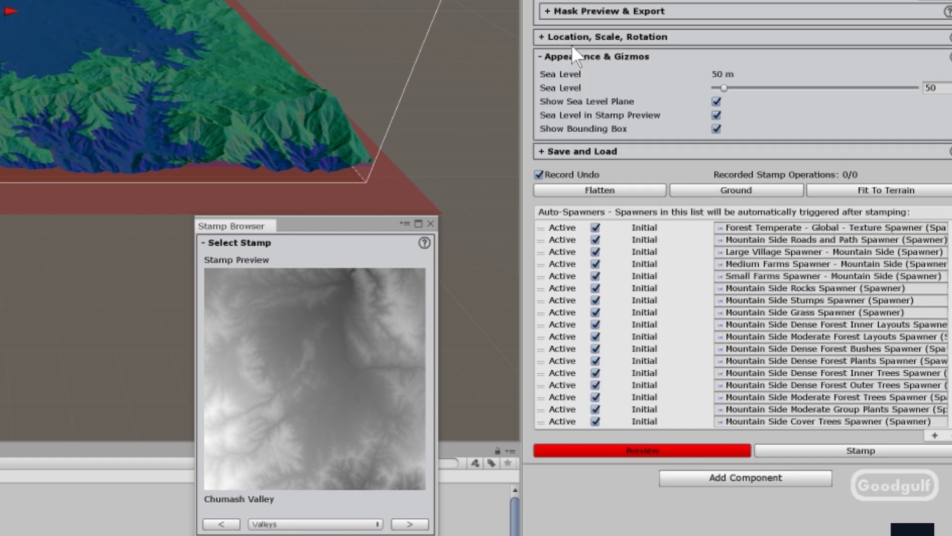
left_click(543, 55)
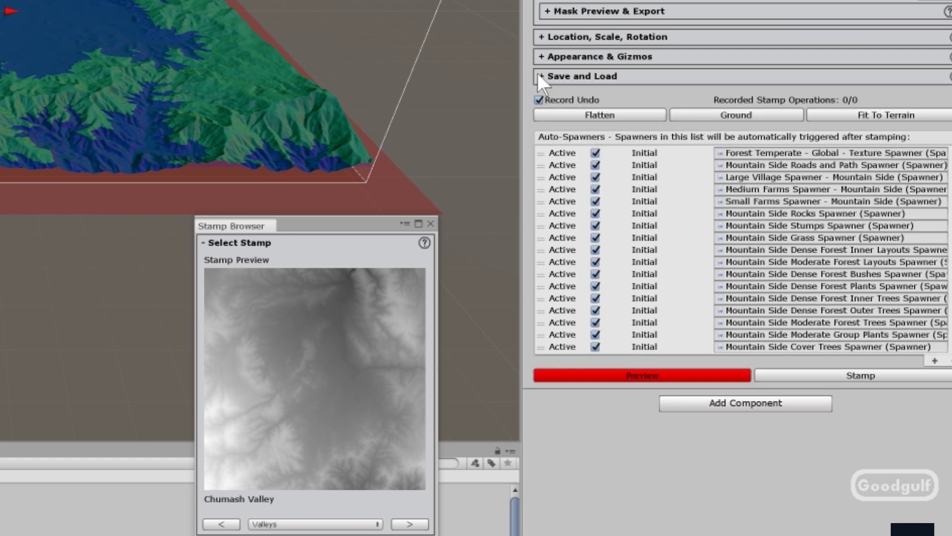
left_click(538, 75)
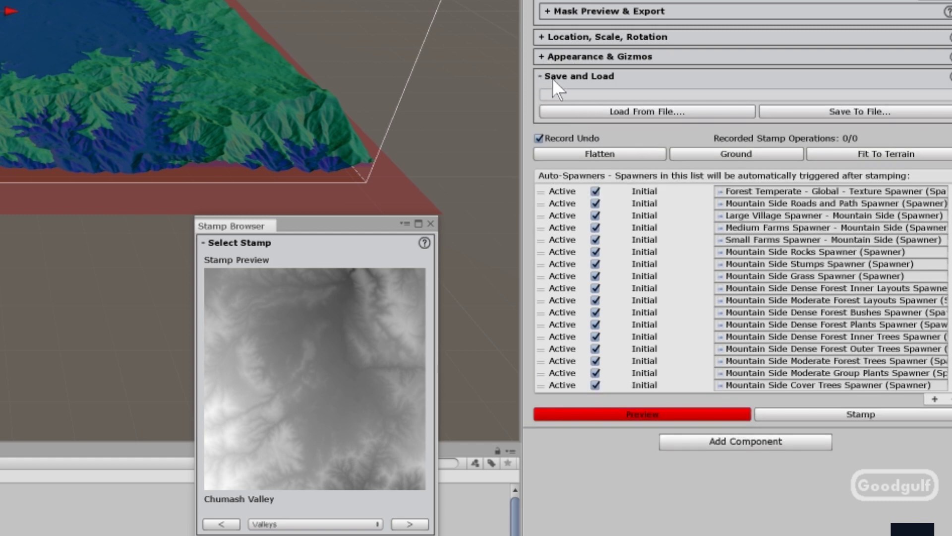
left_click(539, 72)
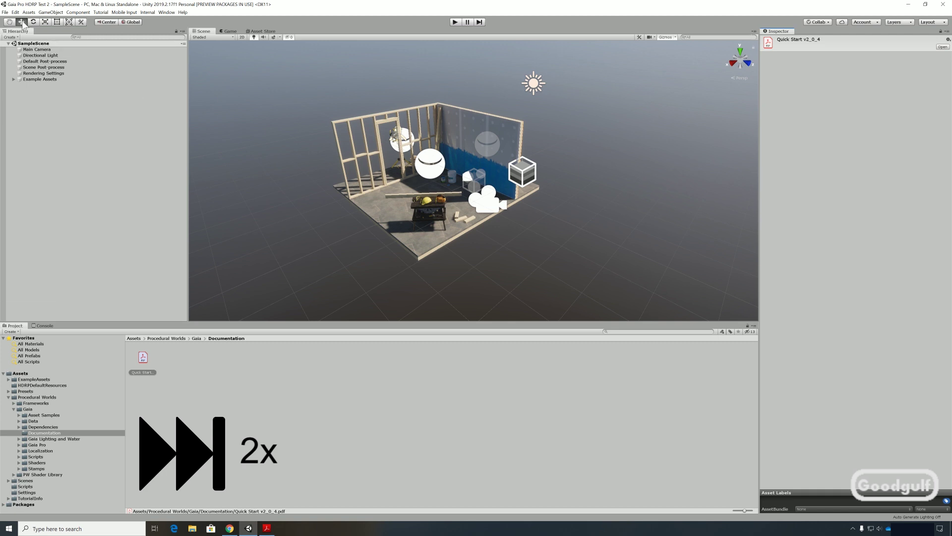
left_click(5, 12)
Create a new empty scene, open Gaia Manager as a floating window, and expand Setup.
left_click(19, 18)
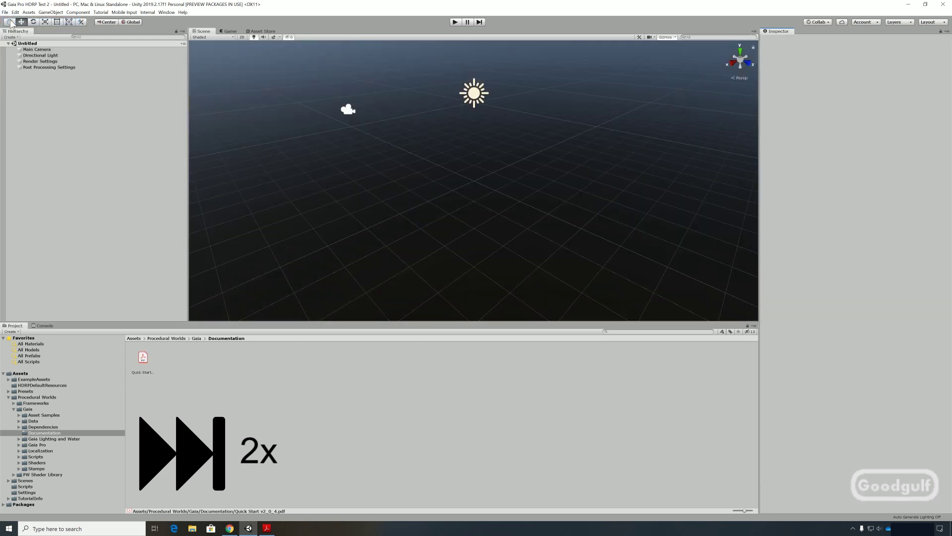
left_click(166, 12)
mouse_move(199, 47)
mouse_move(268, 48)
left_click(359, 46)
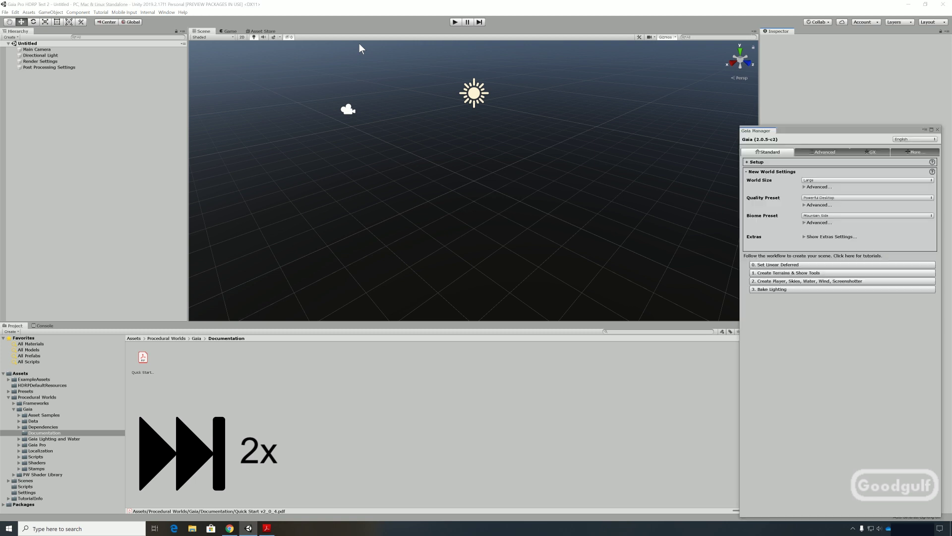
left_click_drag(835, 130, 659, 92)
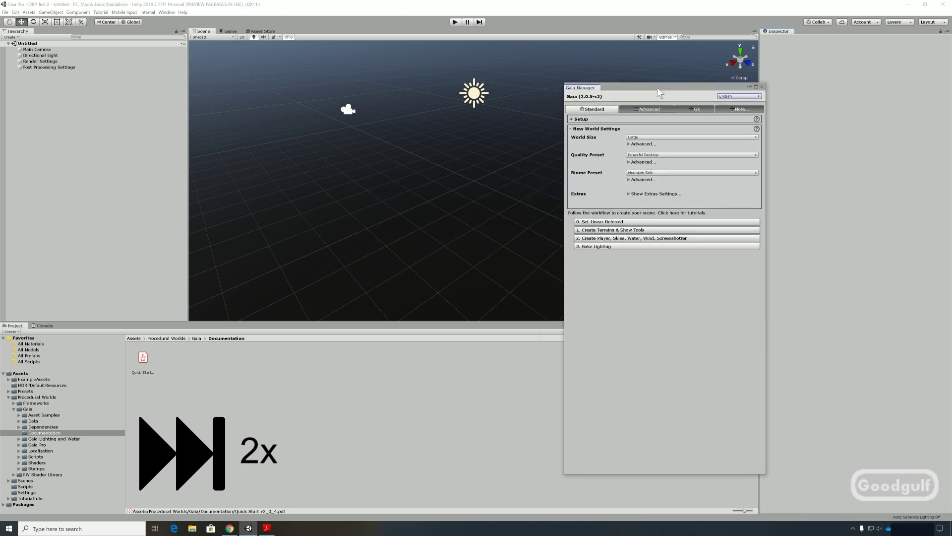
left_click(578, 119)
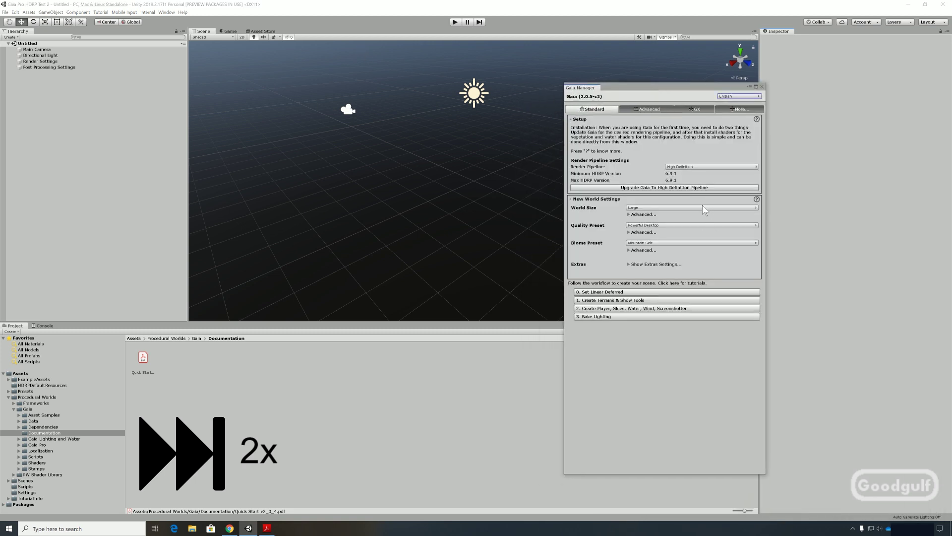
Upgrade Gaia to the High Definition pipeline, saving first and disabling terrain grass details.
left_click(753, 177)
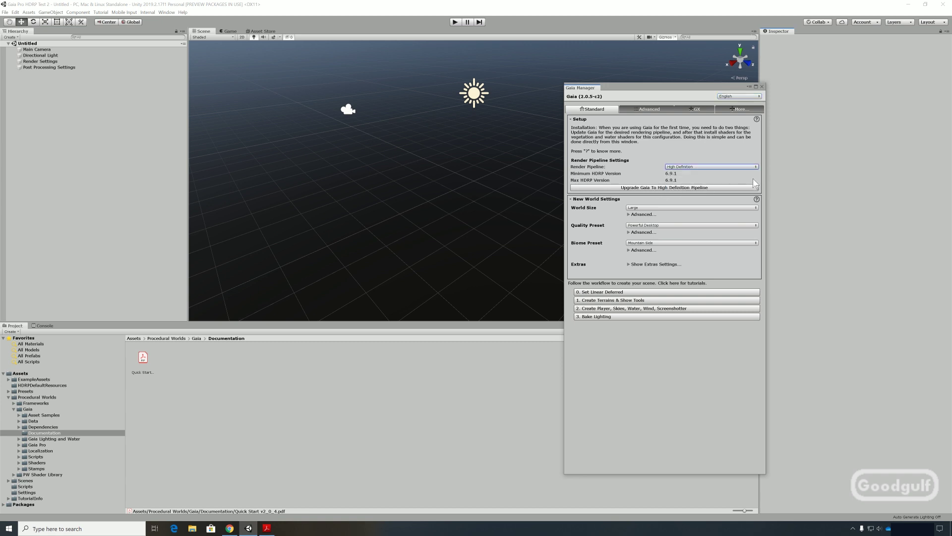
left_click(664, 188)
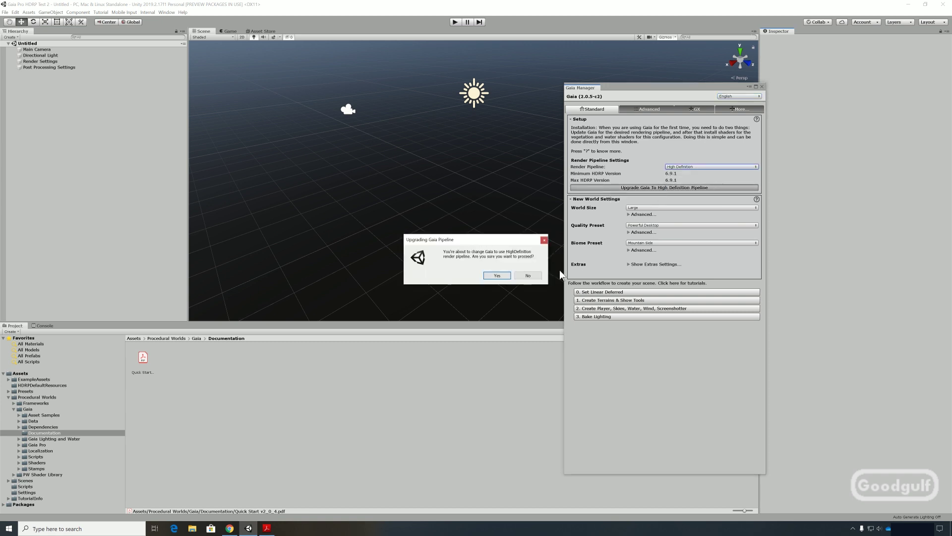
left_click(491, 278)
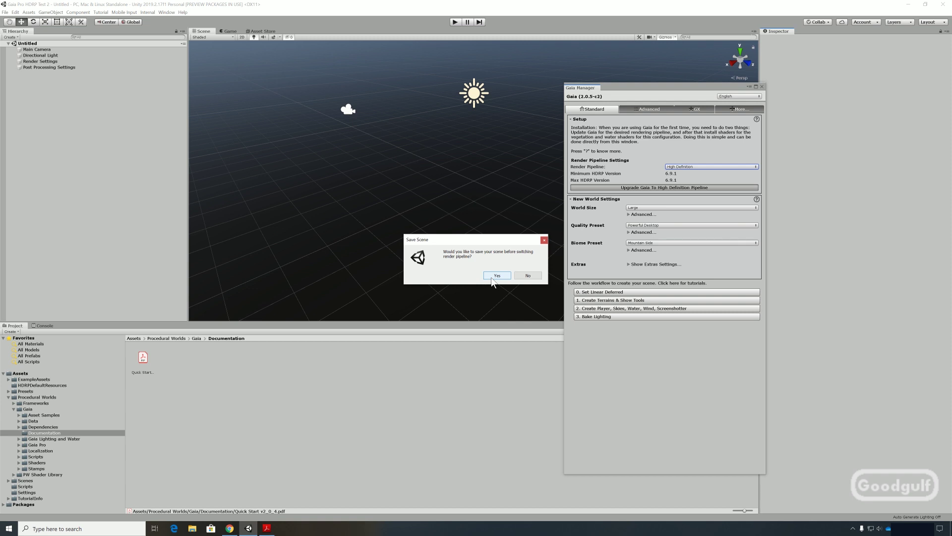
left_click(491, 277)
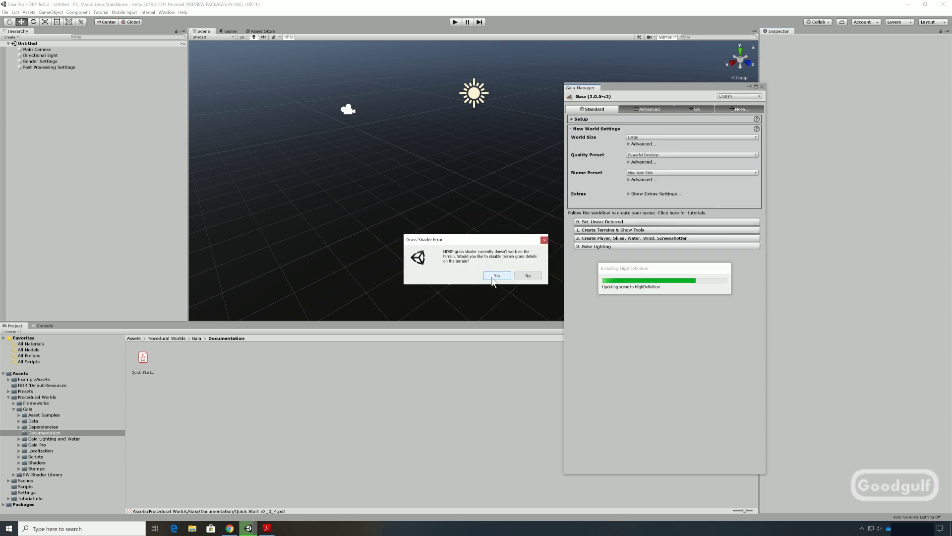
left_click(497, 276)
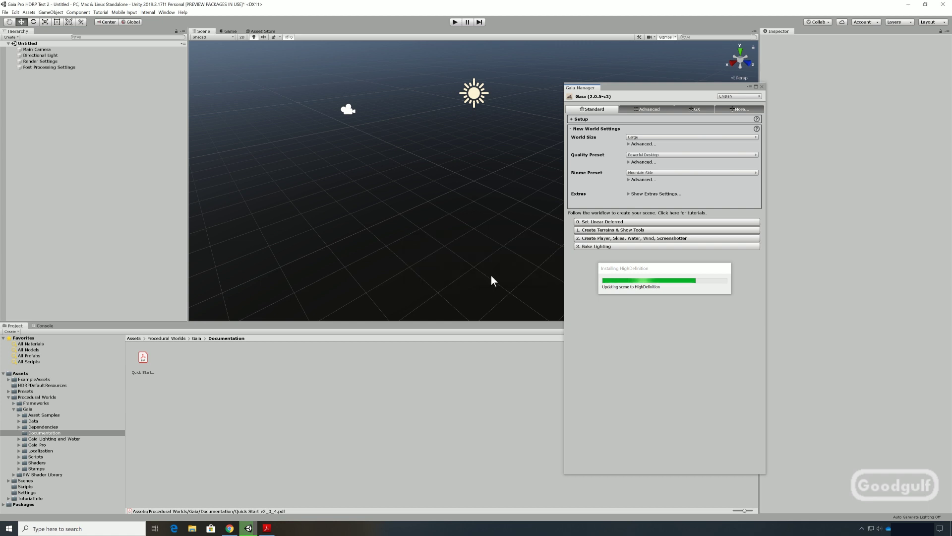
Save the scene as scene1 and accept the default HDRP lighting.
type("scene1")
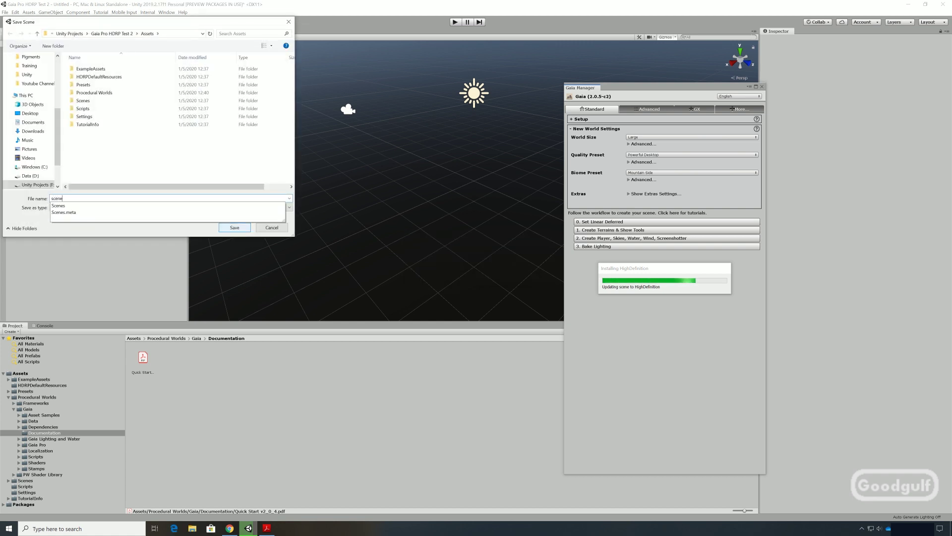
left_click(227, 231)
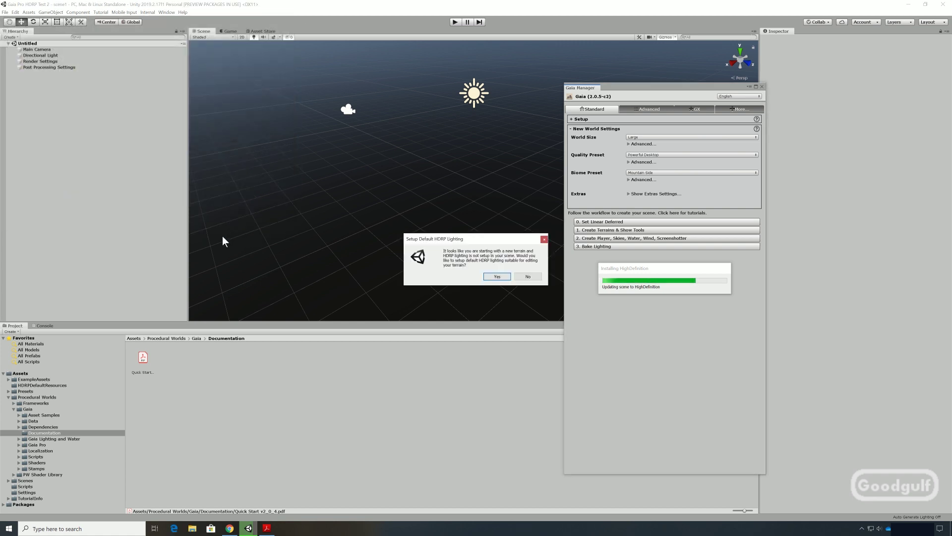
left_click(498, 276)
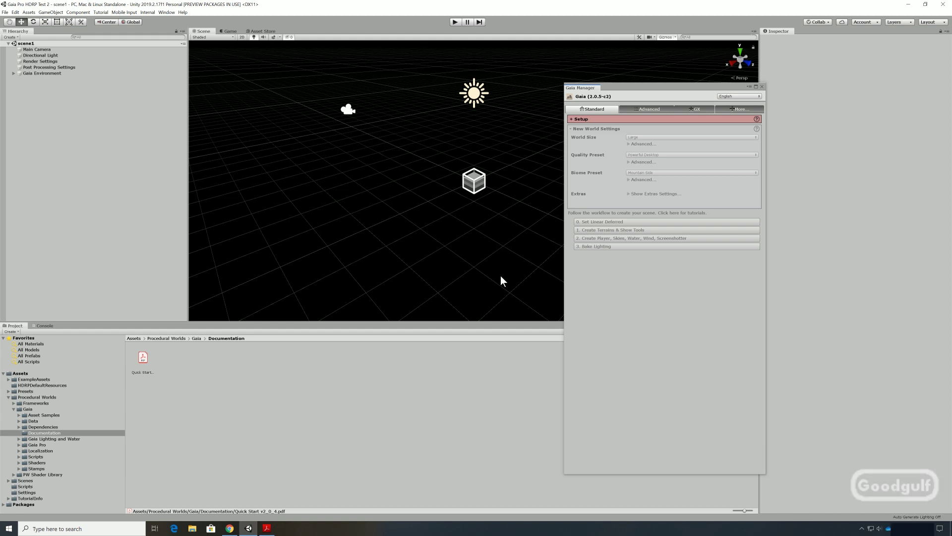
Nudge the Gaia Manager window and expand Gaia Environment in the Hierarchy.
left_click(586, 298)
left_click_drag(614, 88, 630, 105)
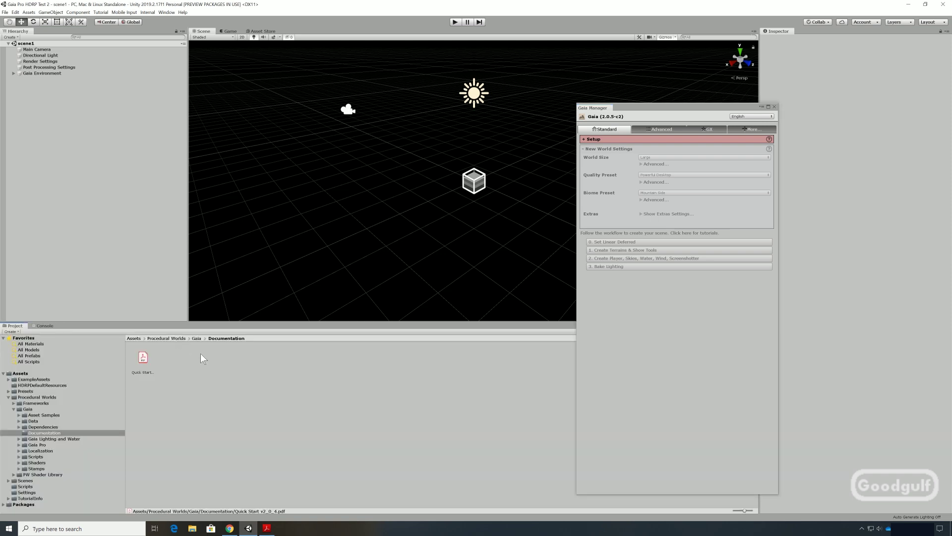
left_click(11, 74)
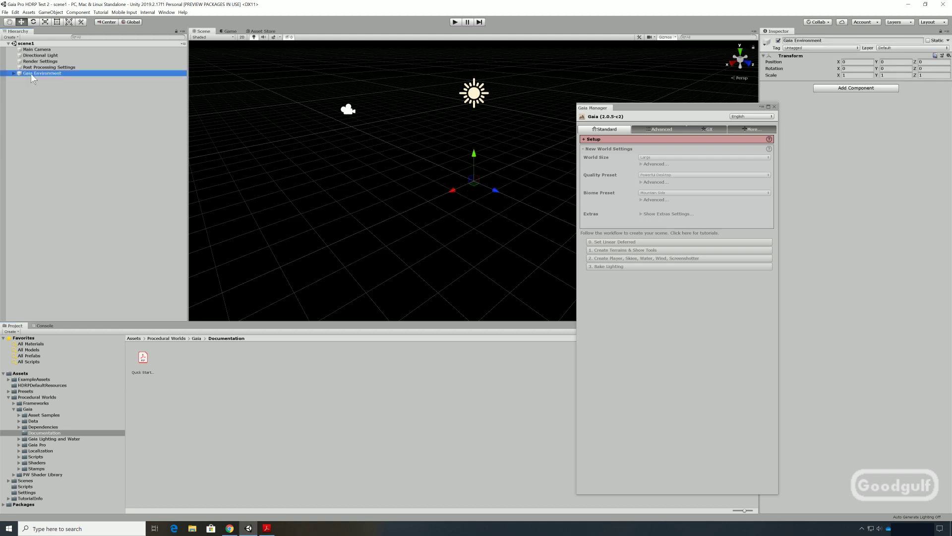
left_click(31, 74)
left_click(14, 74)
left_click(13, 74)
Inspect Render Settings and Gaia Lighting Environment, then clear the selection.
left_click(38, 61)
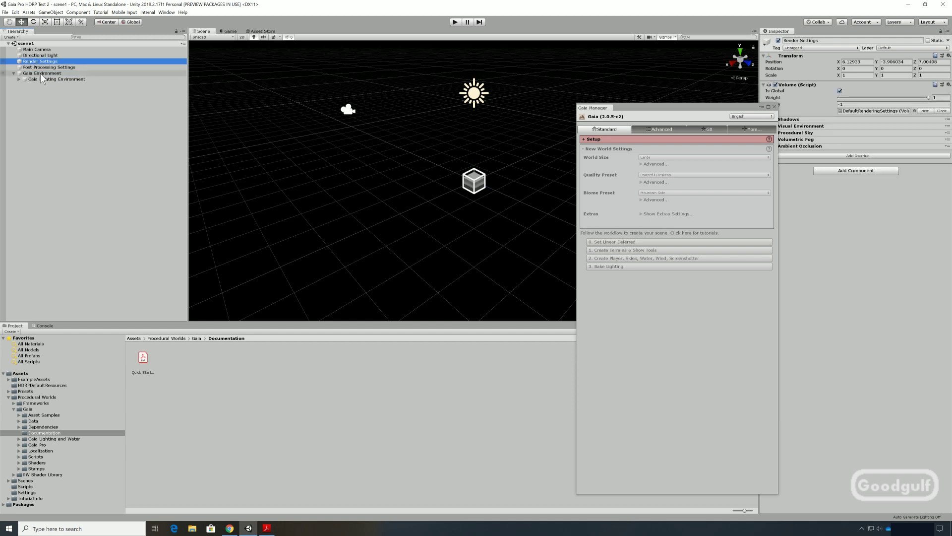
left_click(40, 74)
left_click(43, 79)
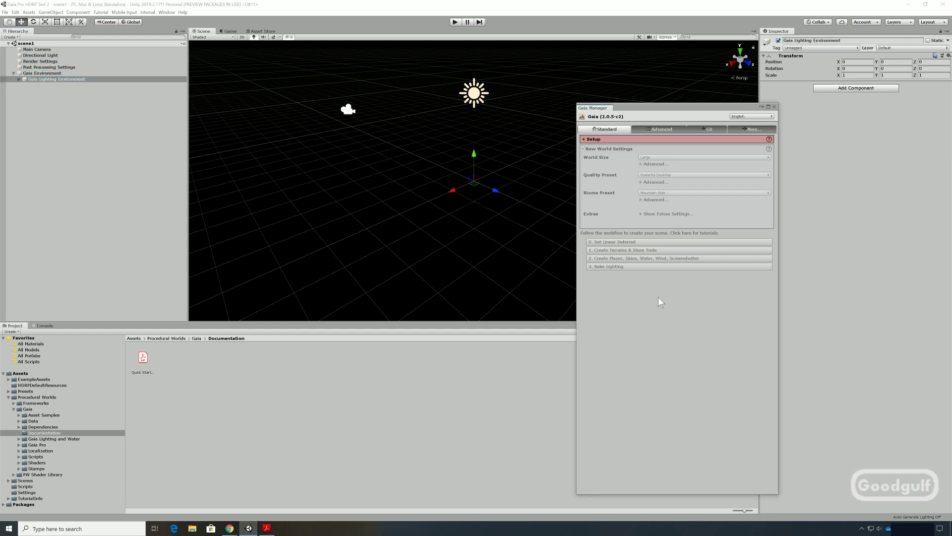
left_click(409, 280)
scroll(409, 283, "down", 1)
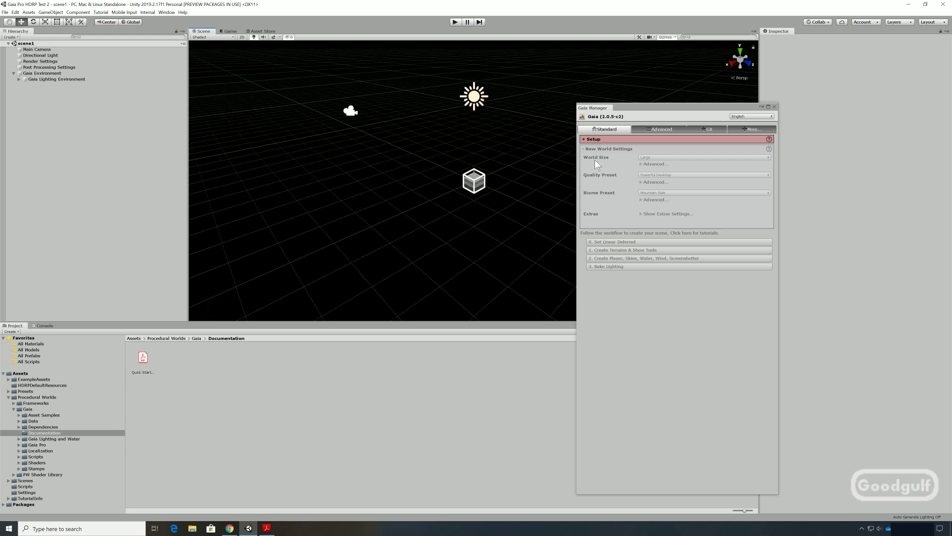
Install Gaia's HDRP shaders and materials from the Setup section.
left_click(584, 138)
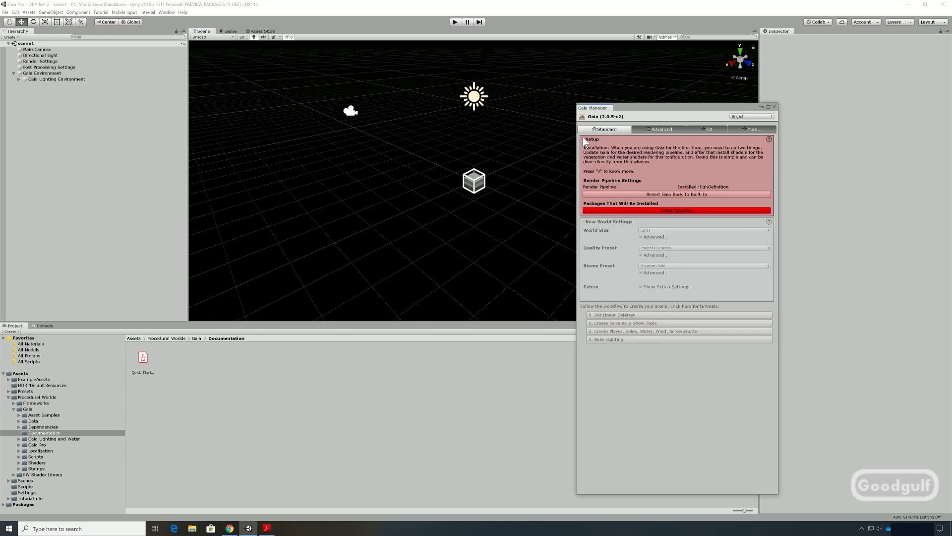
left_click(648, 210)
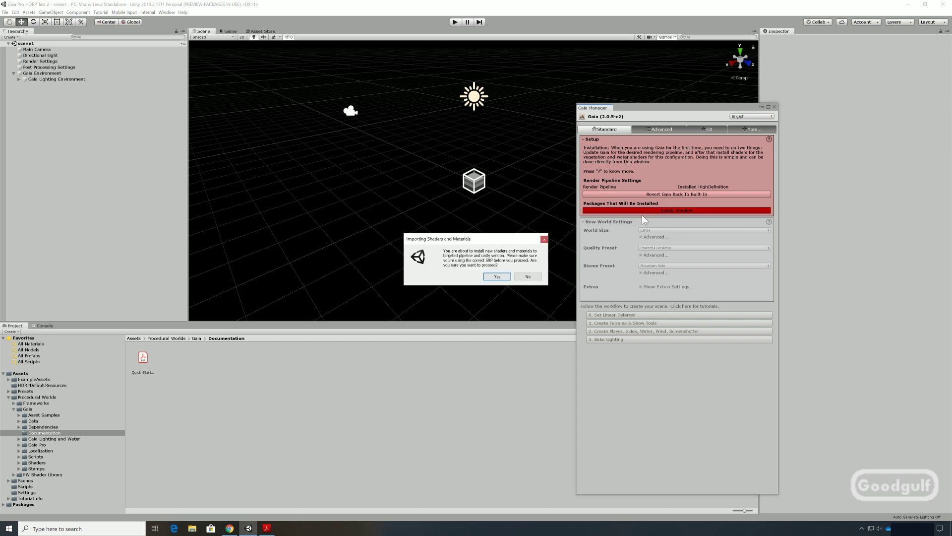
left_click(503, 277)
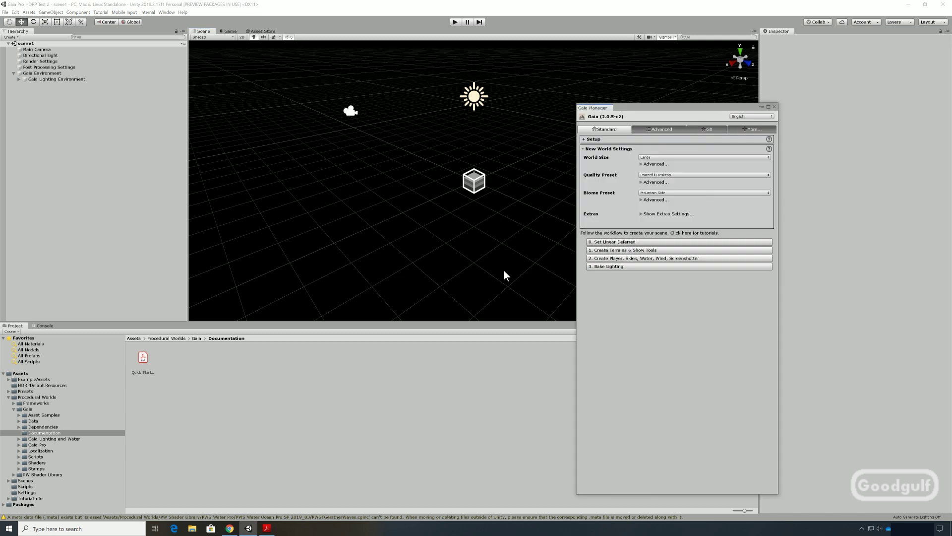
Create the terrain and show Gaia's tools, accepting default HDRP lighting.
left_click(587, 140)
left_click(587, 141)
left_click(604, 251)
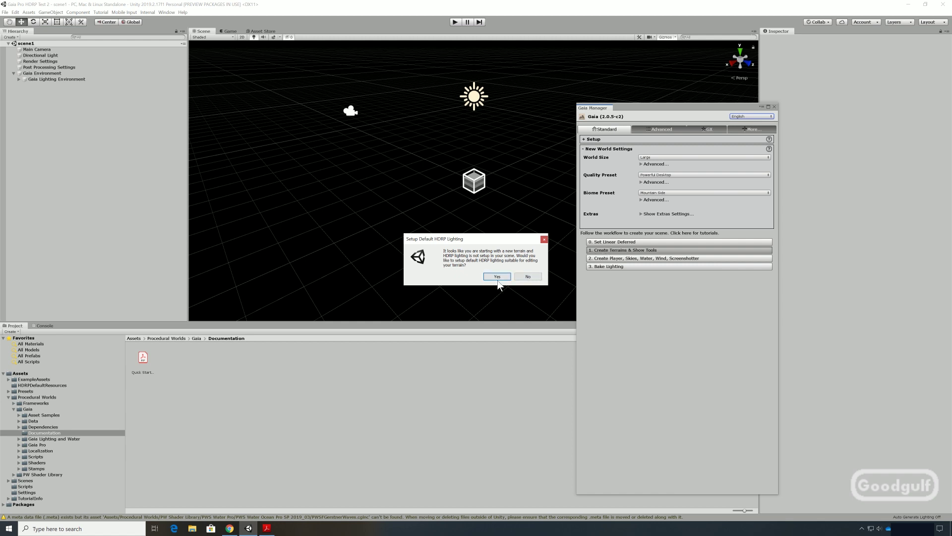
left_click(498, 277)
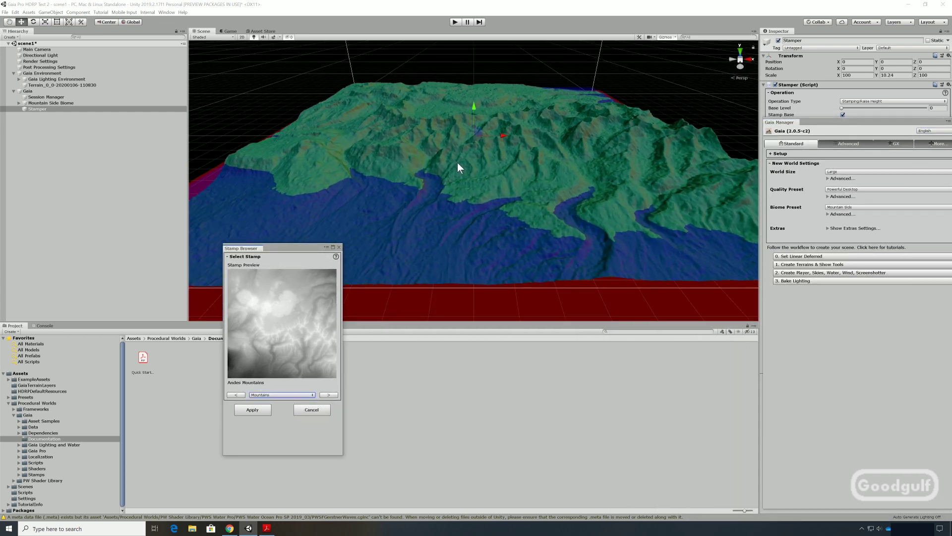
Pick the Craggen 1 stamp, raise it to height 47, apply it, and float Gaia Manager.
left_click(324, 395)
left_click(325, 395)
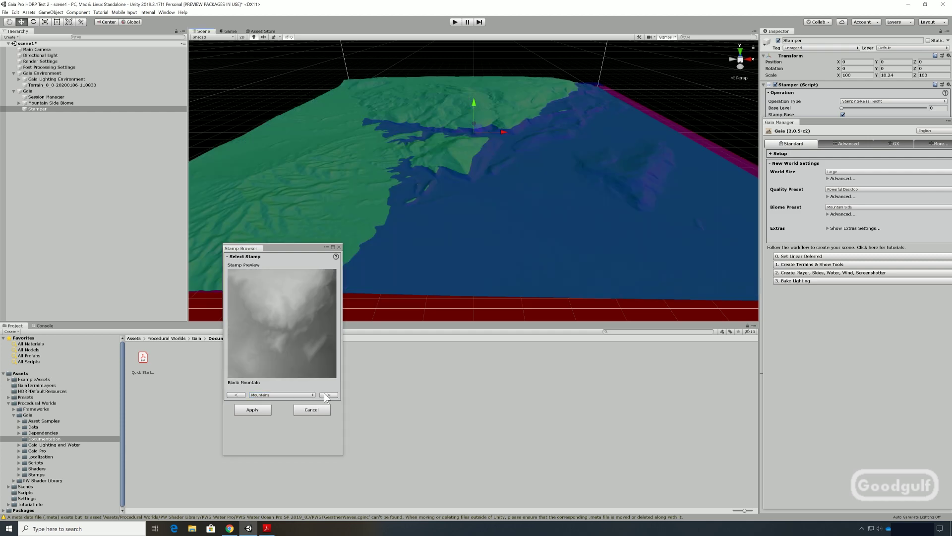
left_click(326, 395)
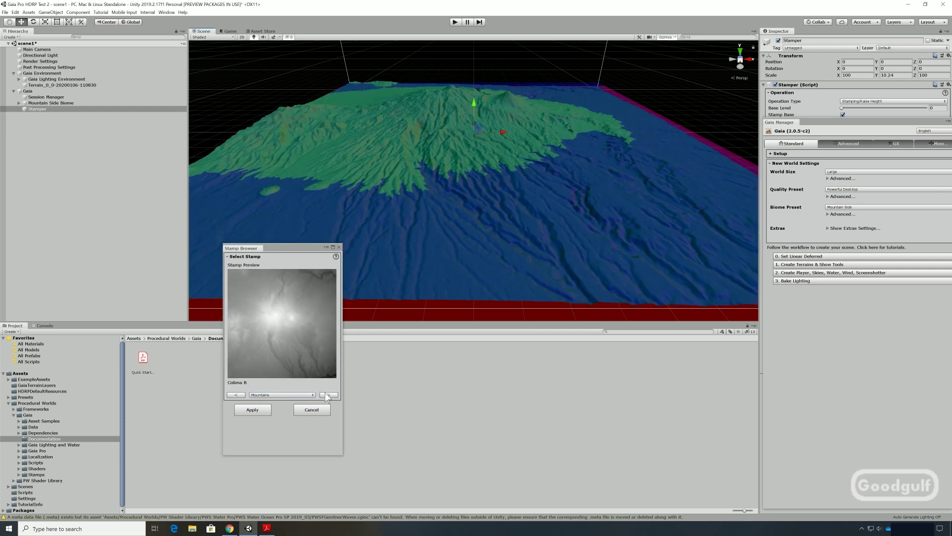
left_click(327, 394)
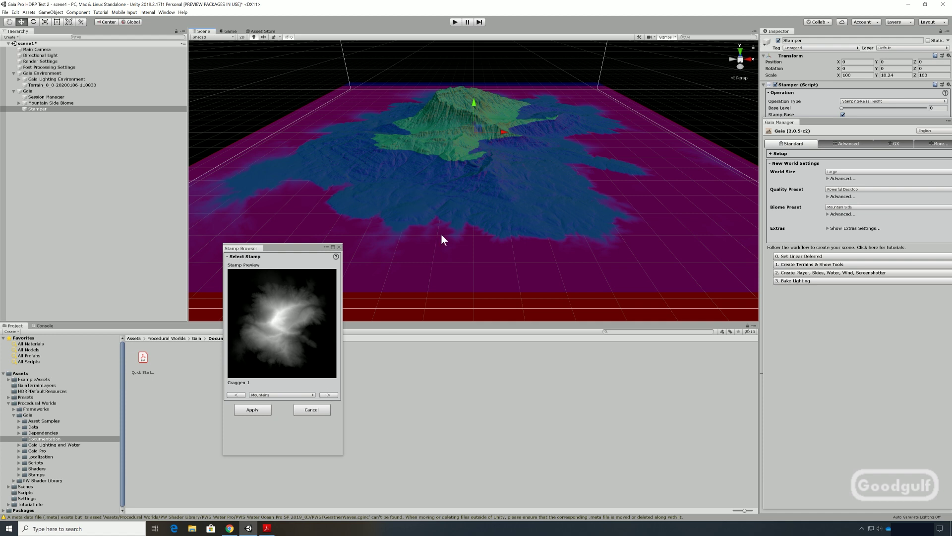
left_click_drag(475, 100, 475, 92)
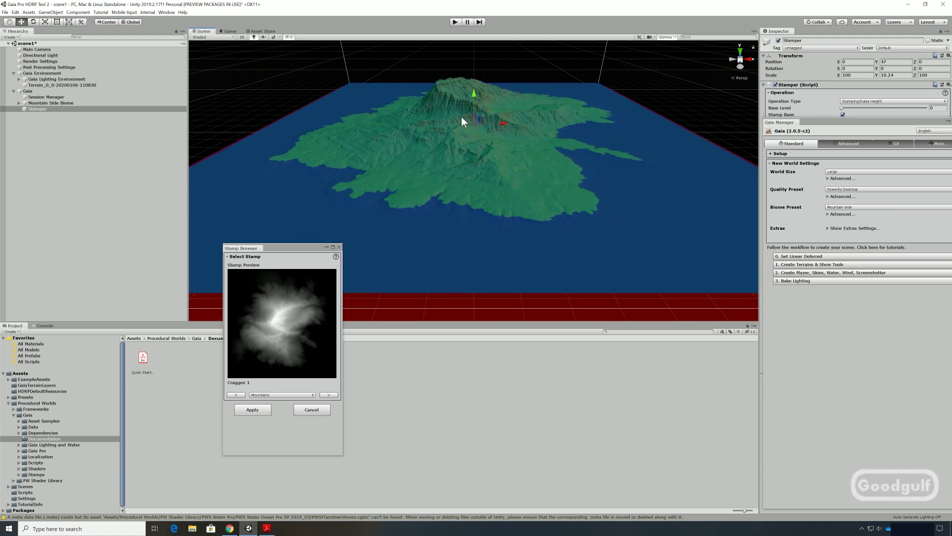
left_click(252, 410)
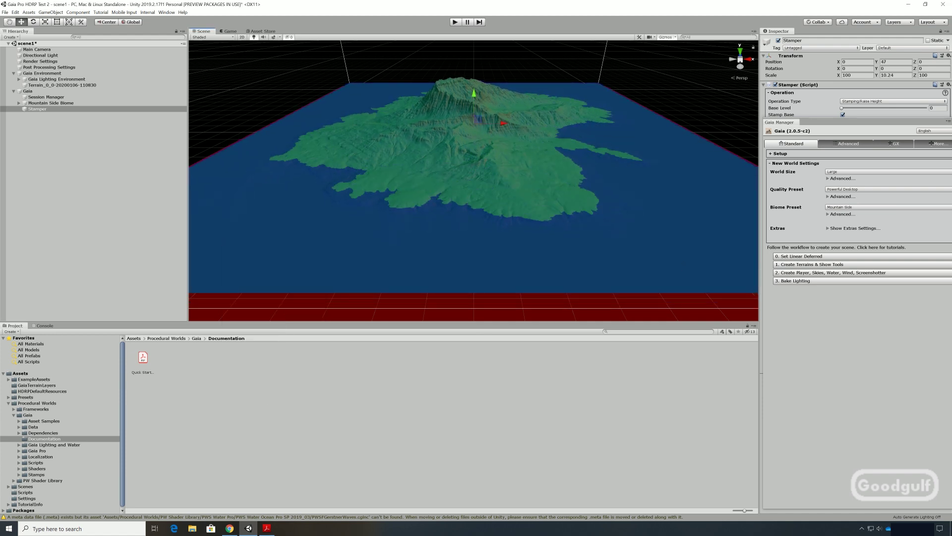
left_click_drag(780, 122, 584, 120)
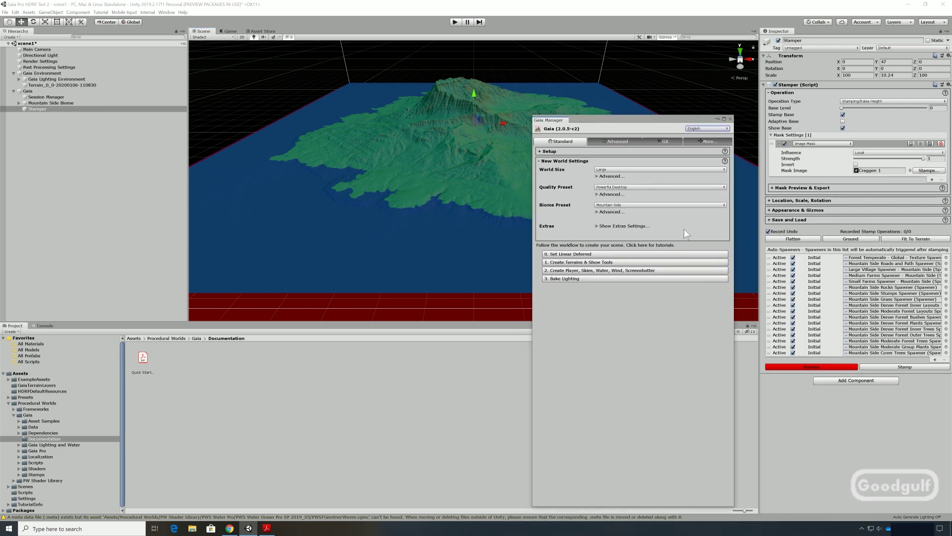
Stamp Craggen 1 into the terrain and wait for every auto-spawner to finish.
left_click(894, 368)
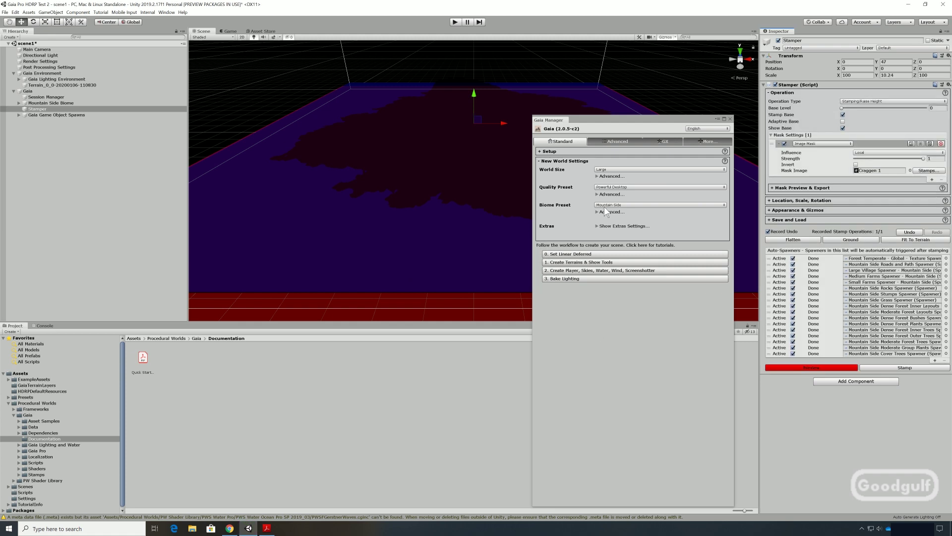
With a First Person controller, create player, skies, water, wind and screenshotter, accepting Ambient Skies samples.
left_click(597, 226)
left_click(690, 238)
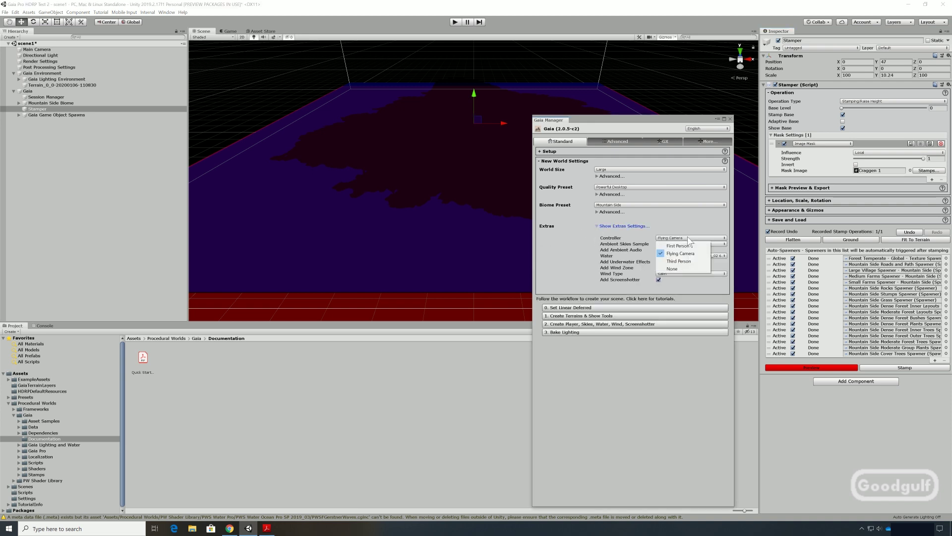
left_click(686, 248)
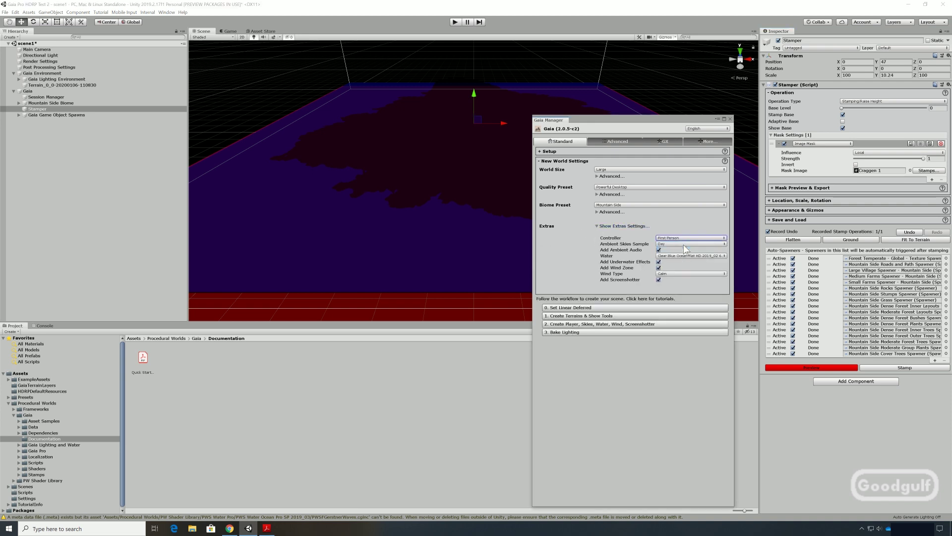
left_click(592, 325)
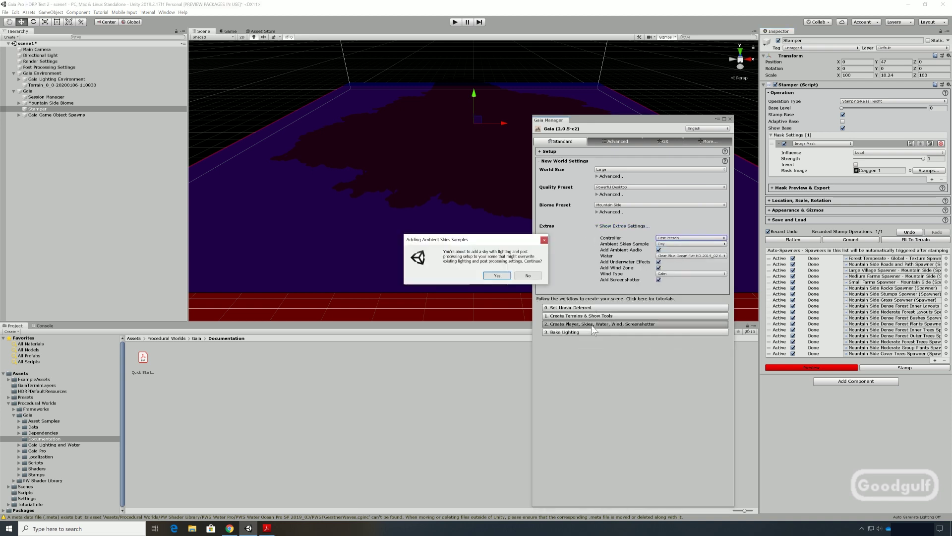
left_click(497, 276)
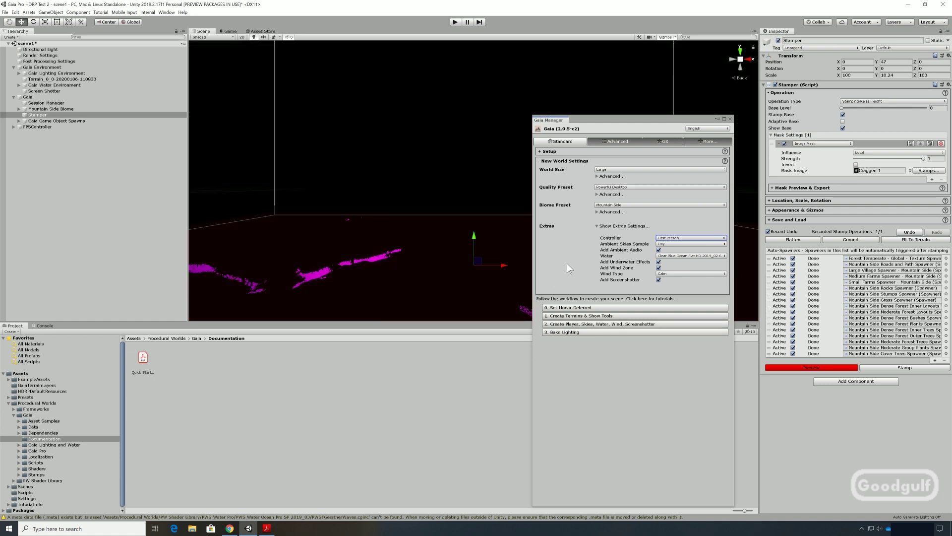
left_click_drag(626, 121, 847, 120)
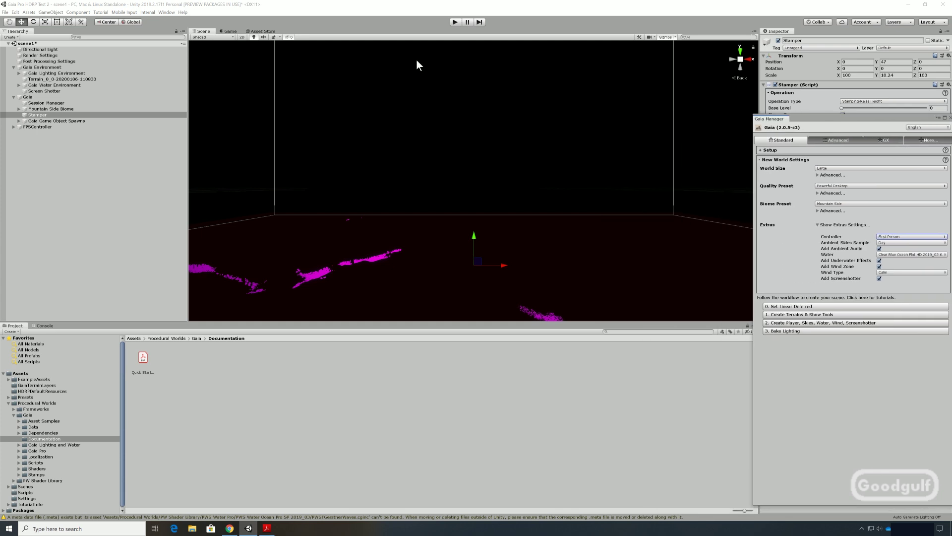
Preview the Game view, return to the Scene view, then select FPSController and enter play mode.
left_click(230, 31)
left_click(202, 31)
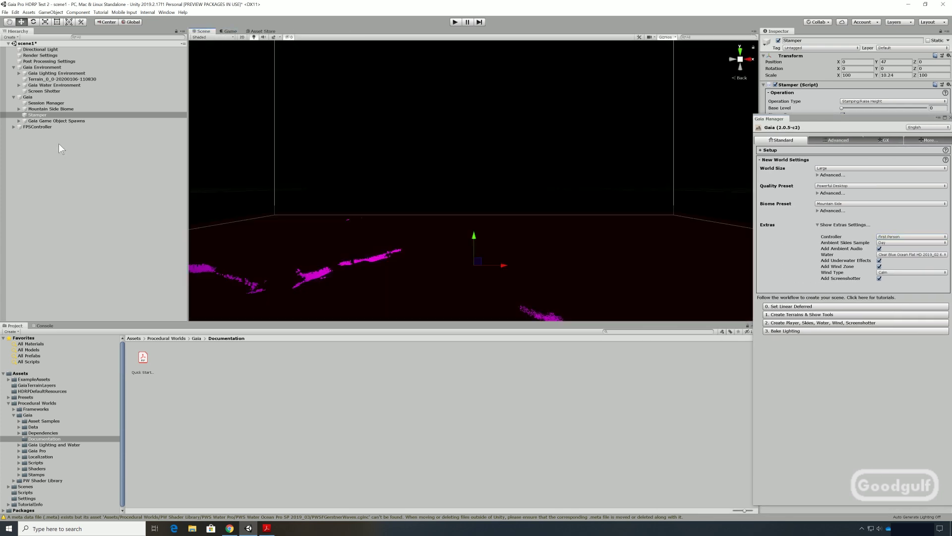
left_click(33, 127)
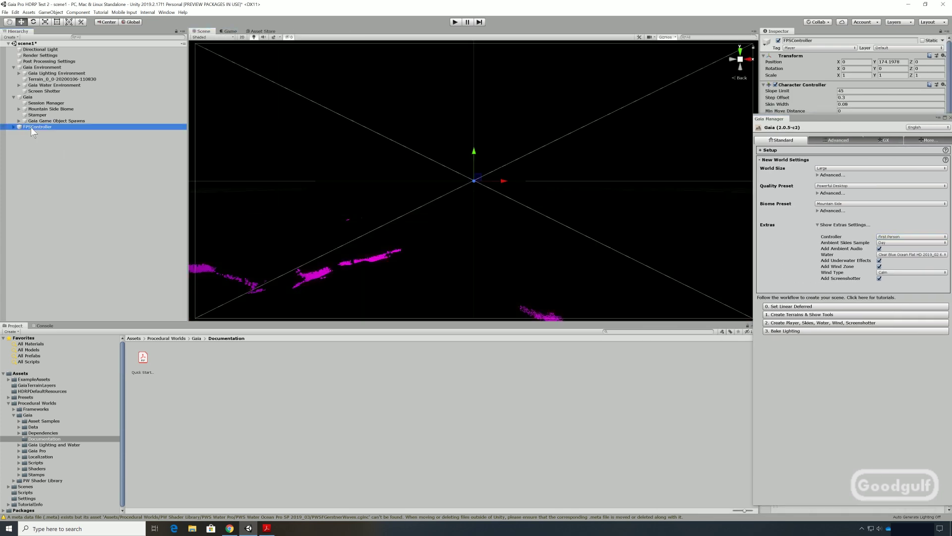
left_click(453, 23)
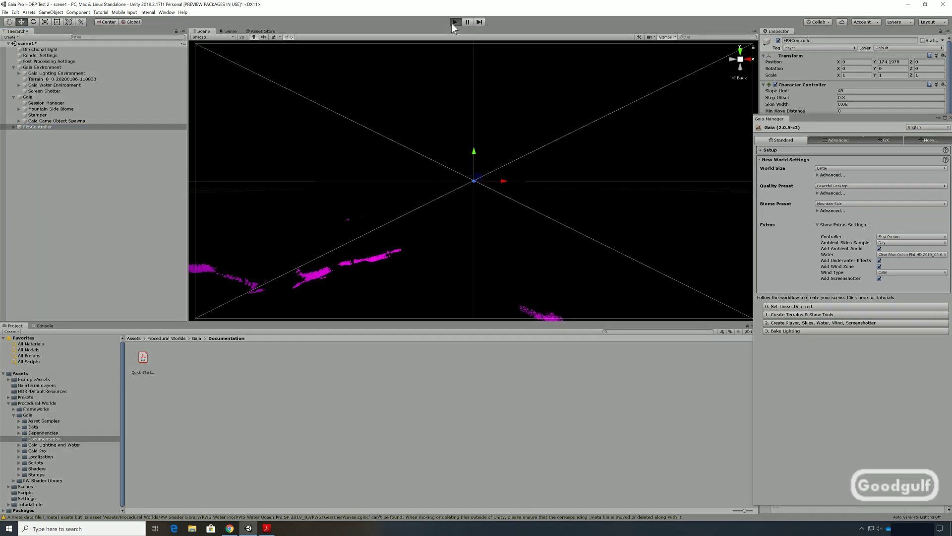